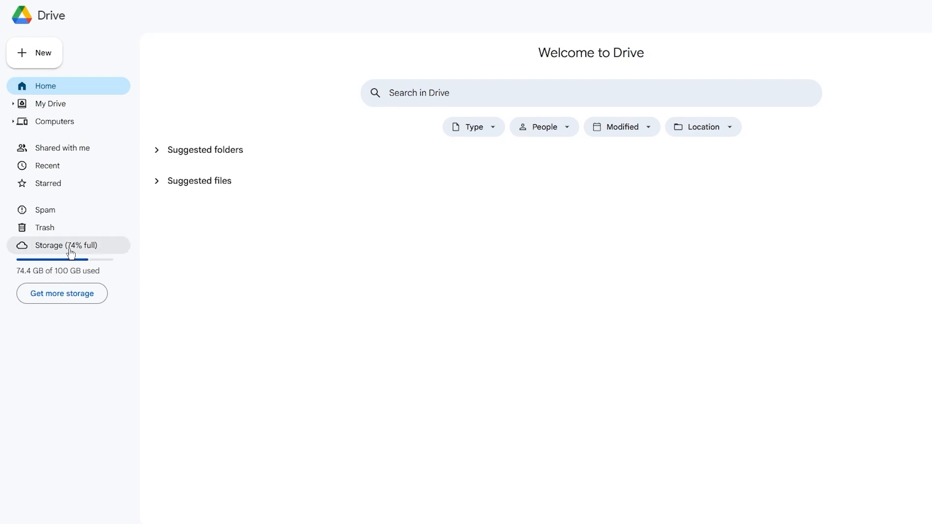
# - Open My Drive and look through the list of stored files and folders
pyautogui.click(75, 107)
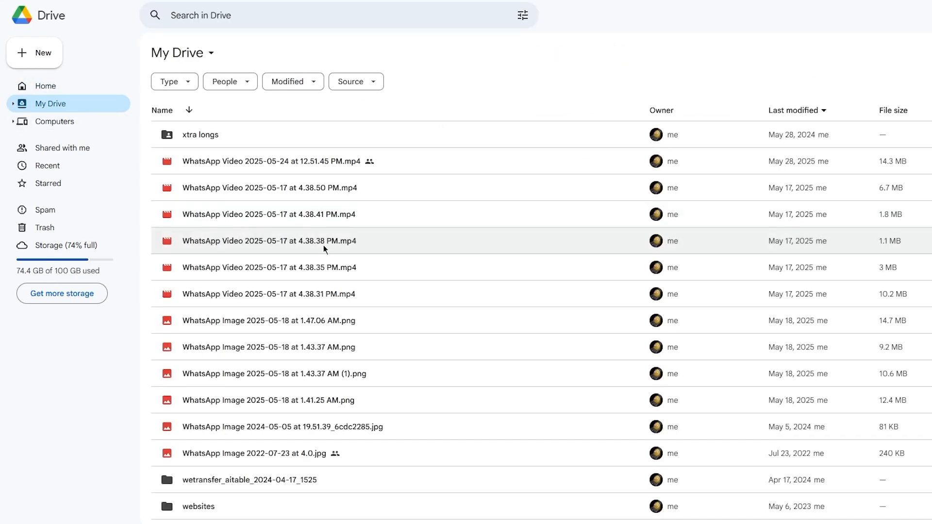
pyautogui.scroll(-12, 324, 246)
pyautogui.scroll(-7, 331, 254)
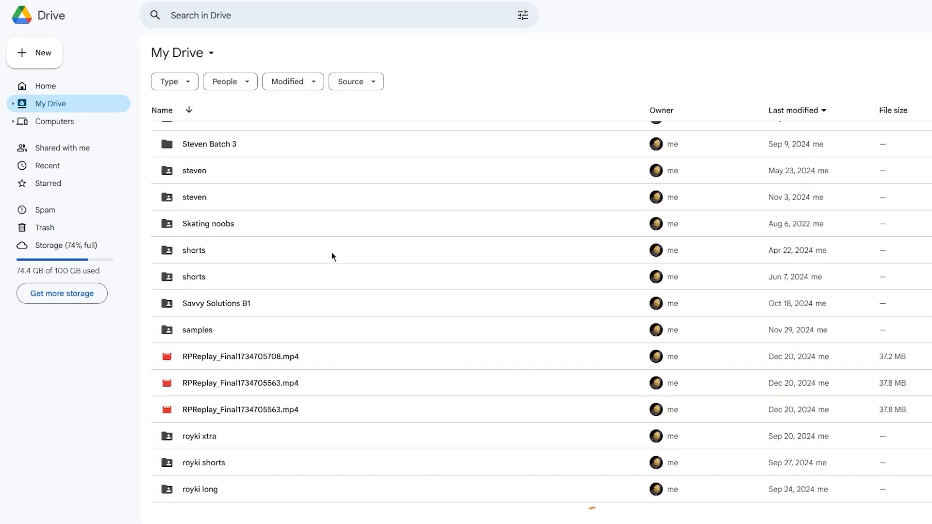
pyautogui.scroll(-5, 332, 253)
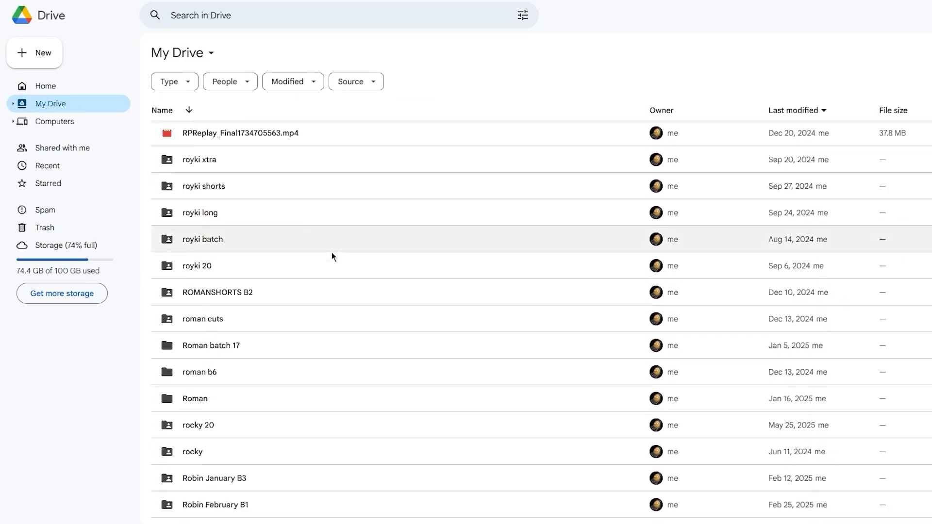
pyautogui.scroll(20, 332, 253)
pyautogui.scroll(1, 331, 252)
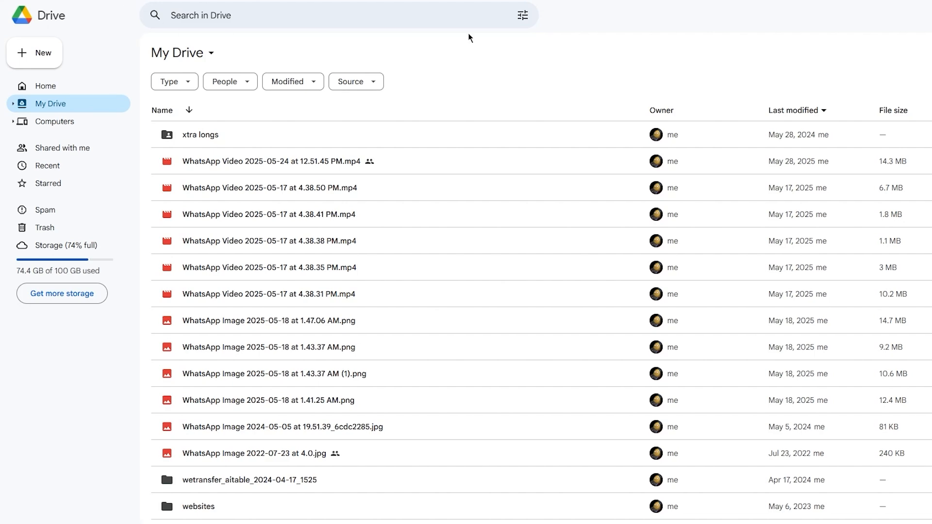
pyautogui.click(917, 16)
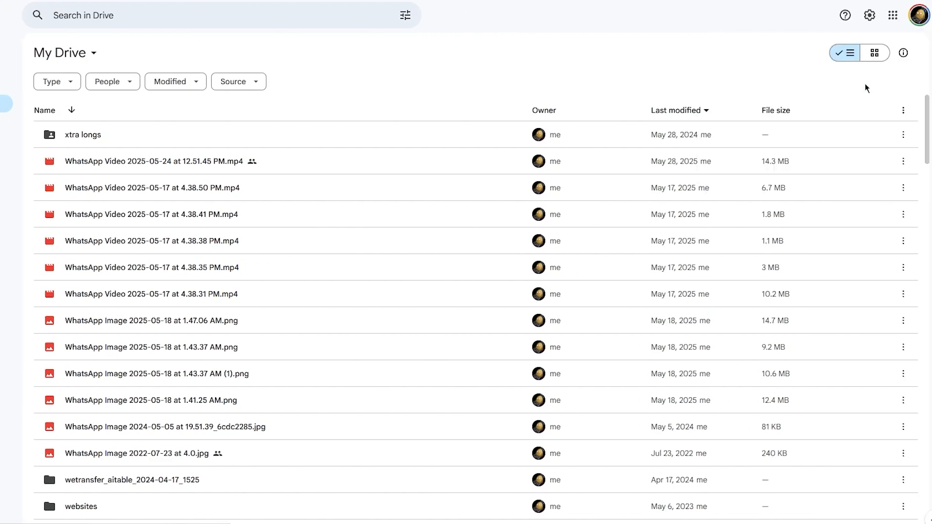
pyautogui.click(655, 49)
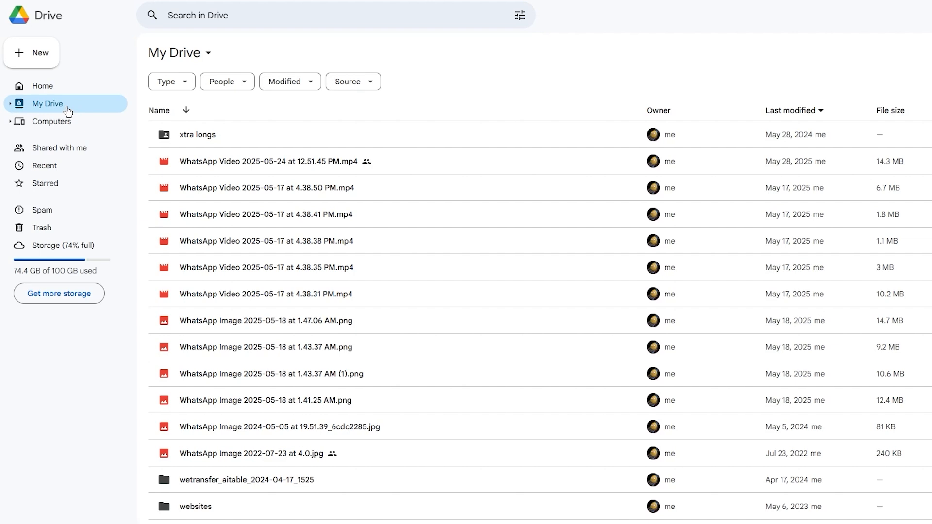
# - Open the items shared with this account and look through the list
pyautogui.click(70, 152)
pyautogui.scroll(-15, 219, 194)
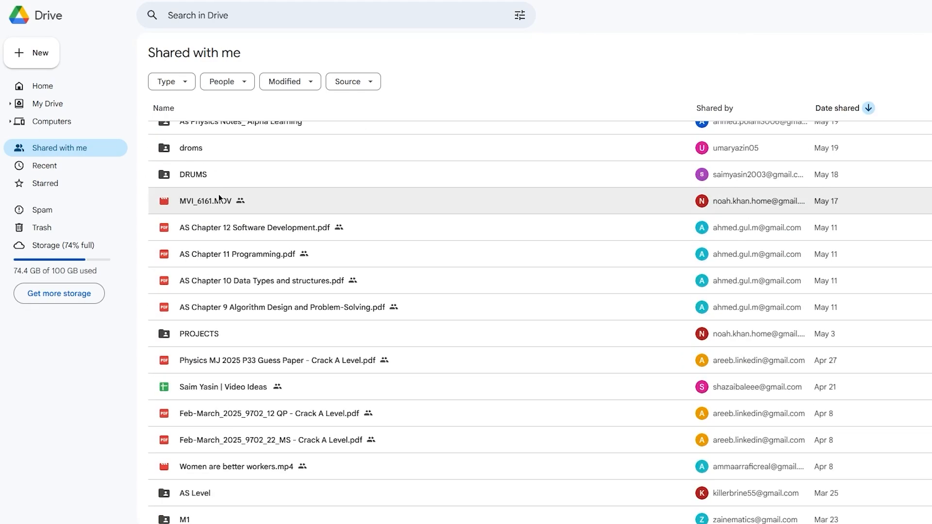
pyautogui.scroll(14, 219, 193)
pyautogui.scroll(2, 219, 194)
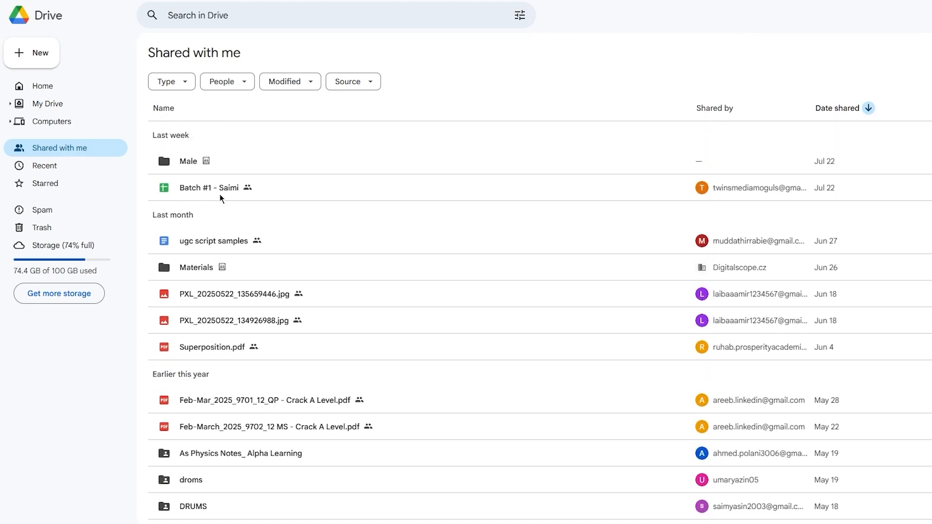
# - Look through the recently used files and open the trash
pyautogui.click(74, 174)
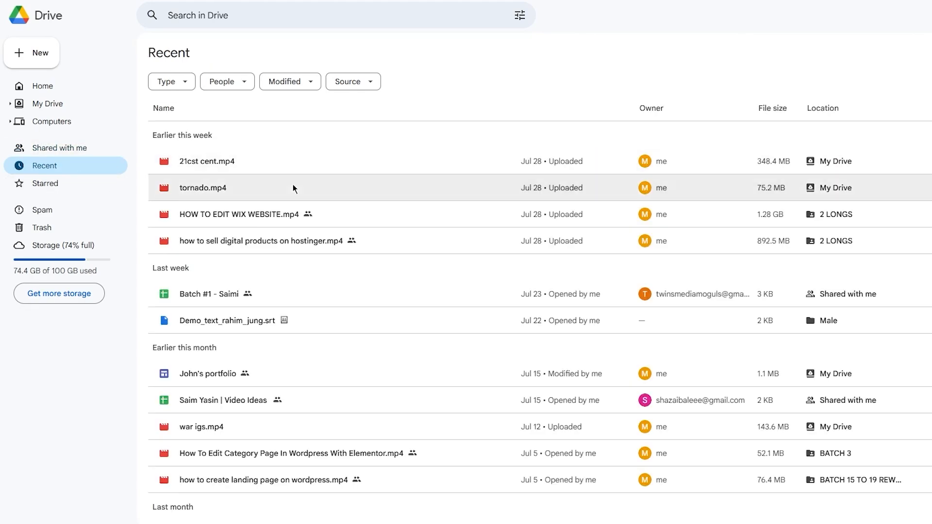
pyautogui.scroll(-15, 253, 221)
pyautogui.scroll(15, 256, 219)
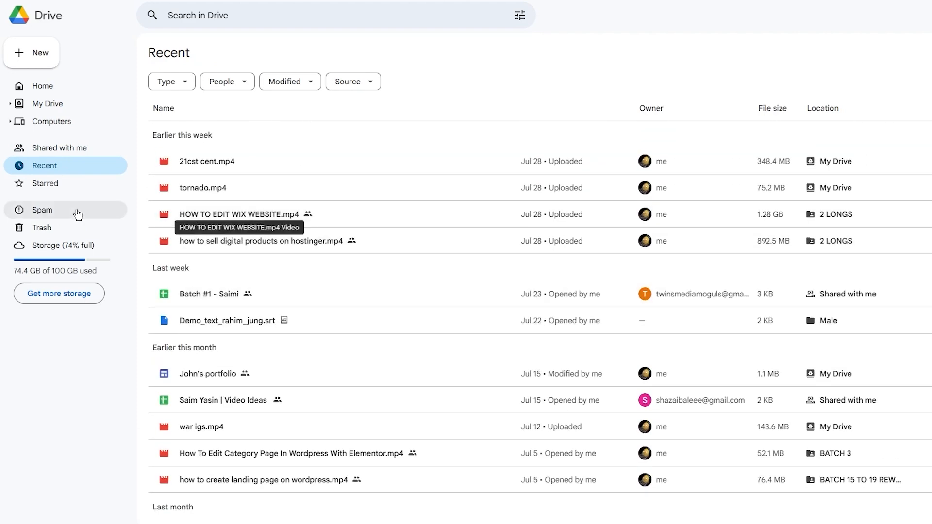
pyautogui.click(61, 228)
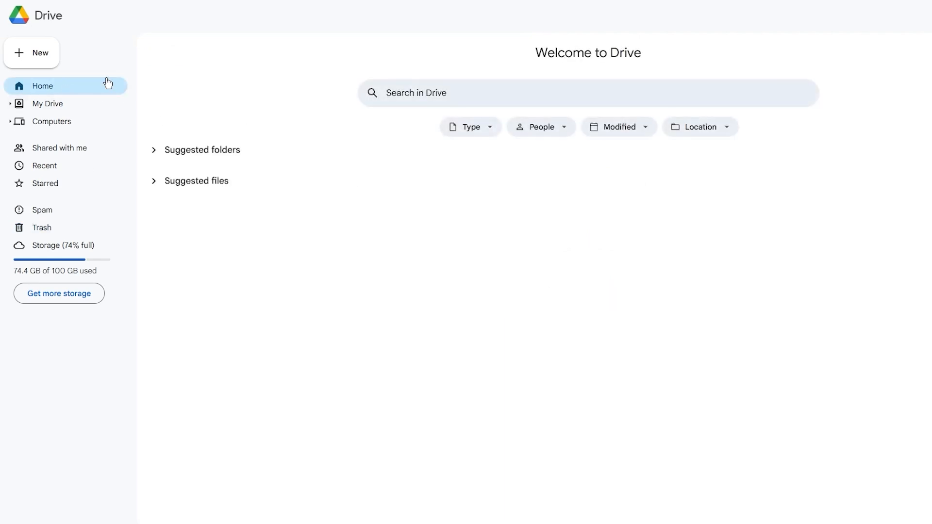
# - Expand the suggested folders and suggested files sections on the Home page
pyautogui.click(33, 63)
pyautogui.click(156, 149)
pyautogui.click(156, 149)
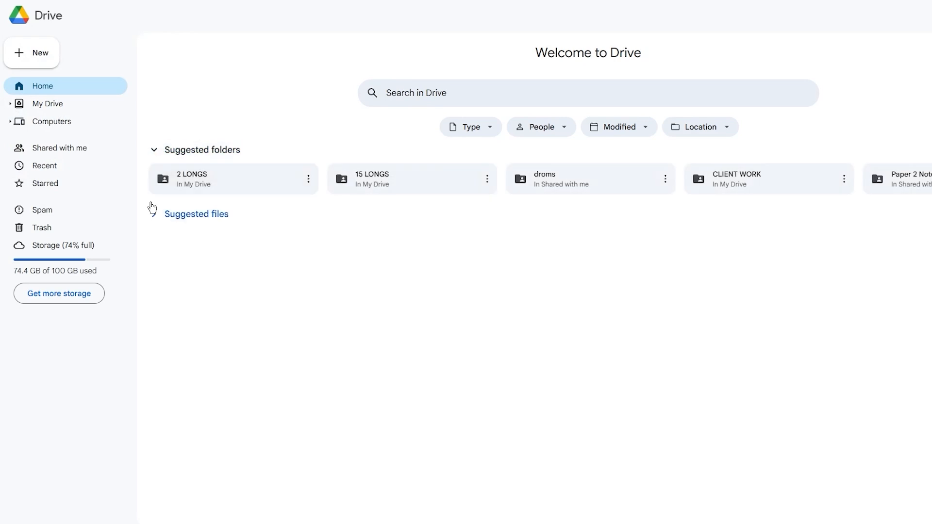
pyautogui.click(152, 209)
# - Upload the 2025-06-19 earnings PDF from the Downloads folder to Drive
pyautogui.click(38, 60)
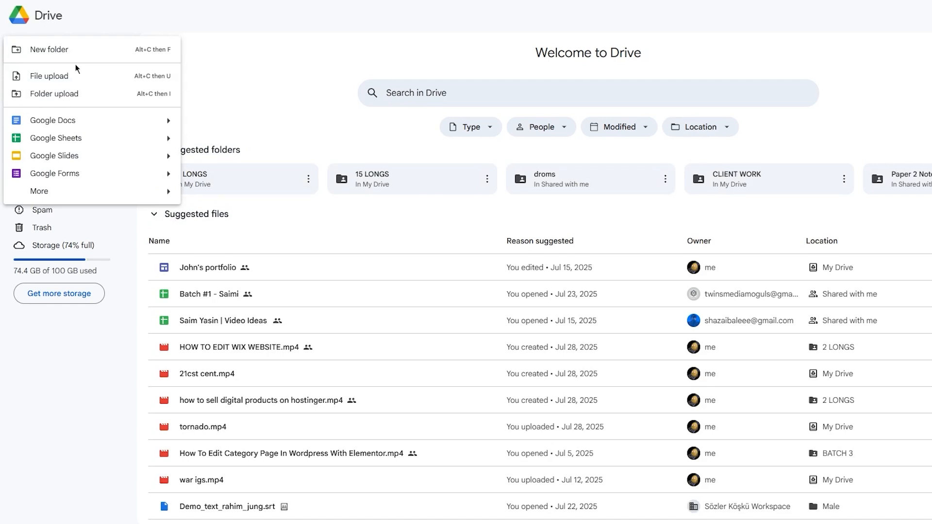
pyautogui.click(62, 77)
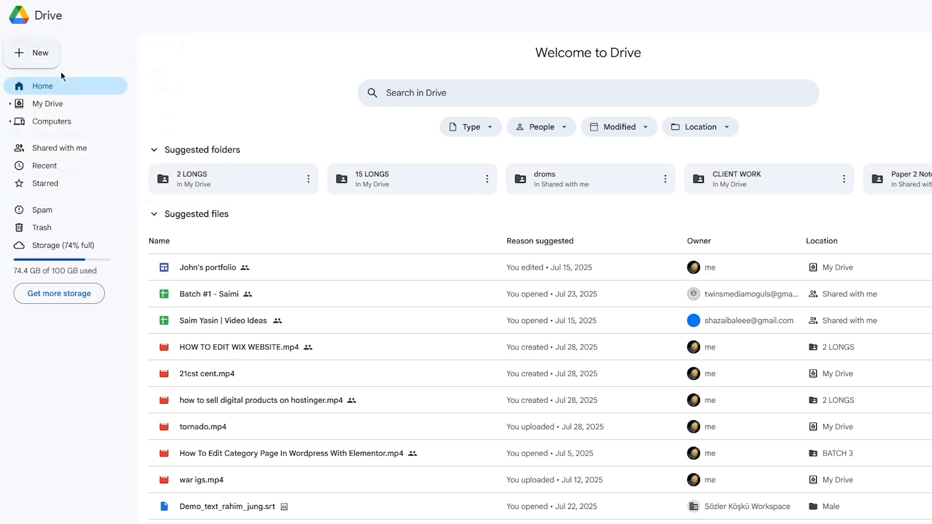
pyautogui.scroll(-10, 204, 121)
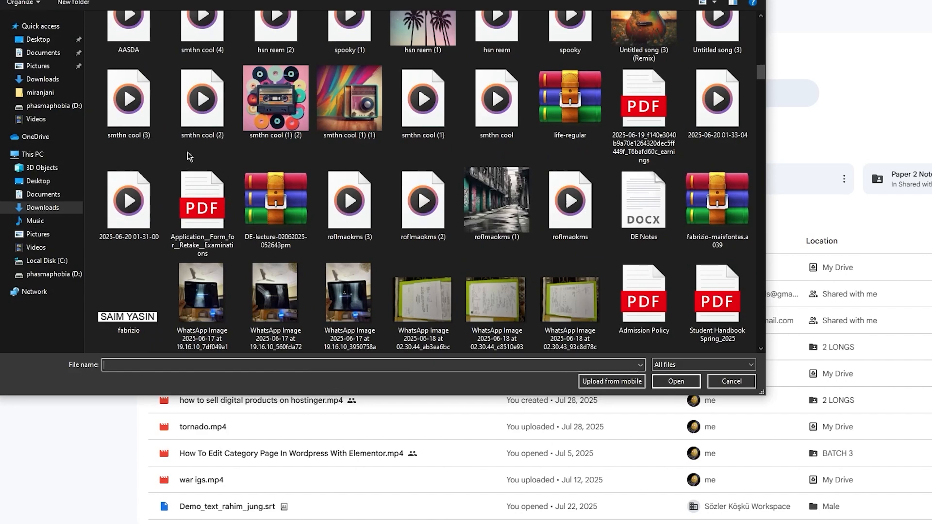
pyautogui.doubleClick(619, 131)
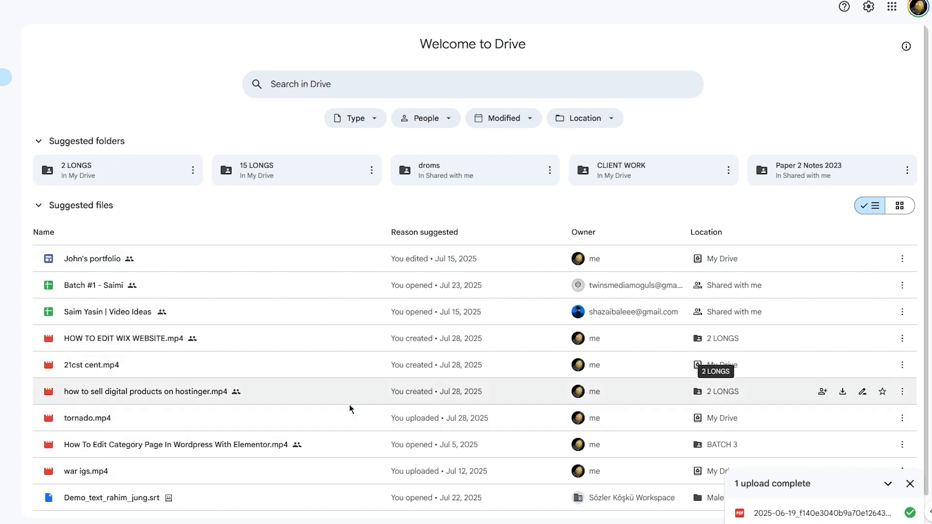
# - Locate the uploaded earnings PDF in My Drive, preview it and close the preview
pyautogui.click(910, 512)
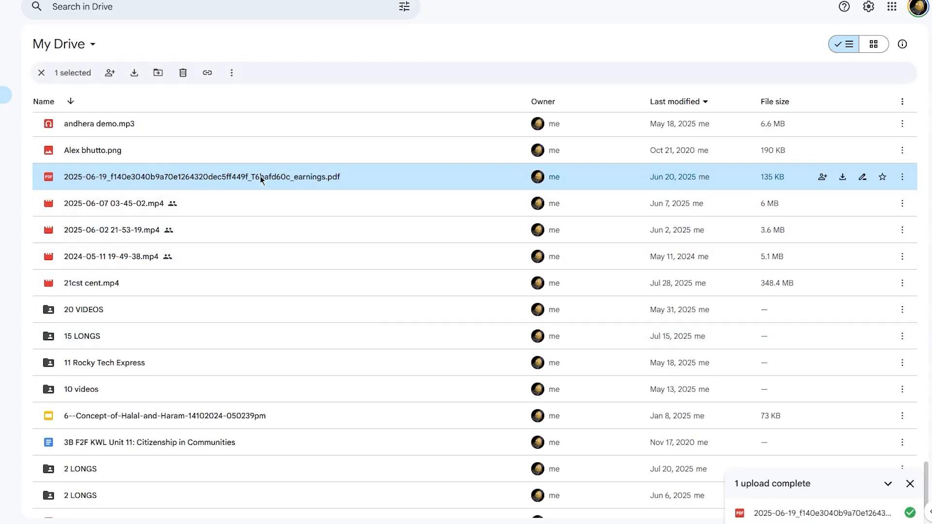
pyautogui.doubleClick(264, 179)
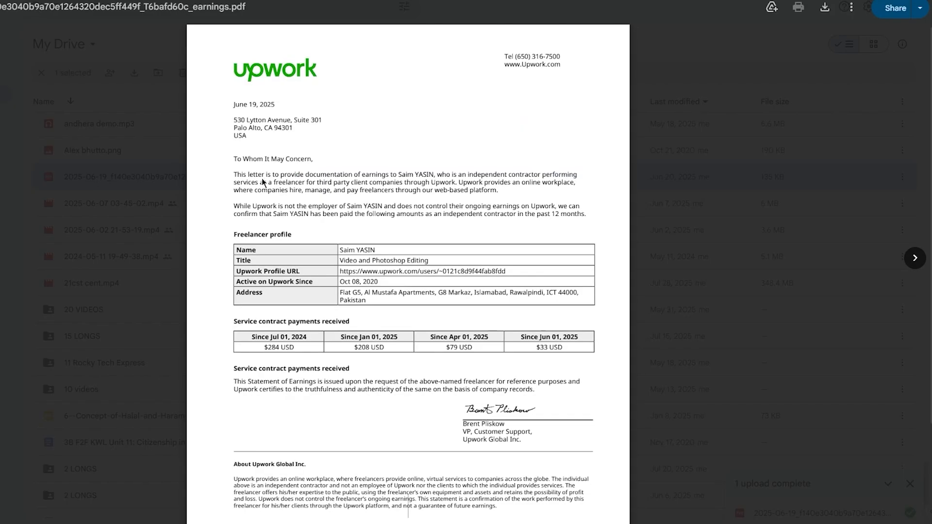
pyautogui.click(121, 196)
# - Clear the file selection in My Drive and return to the start of the file list
pyautogui.scroll(15, 301, 252)
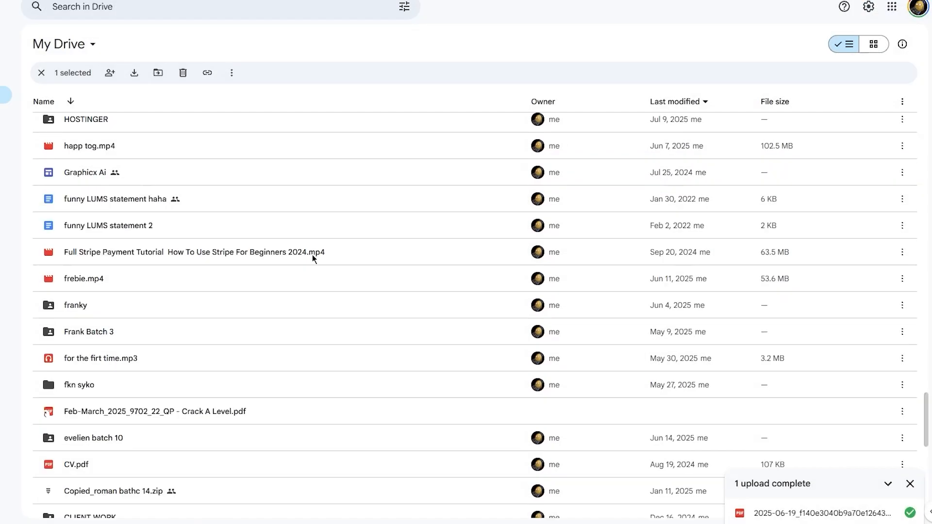
pyautogui.scroll(10, 121, 233)
pyautogui.click(41, 73)
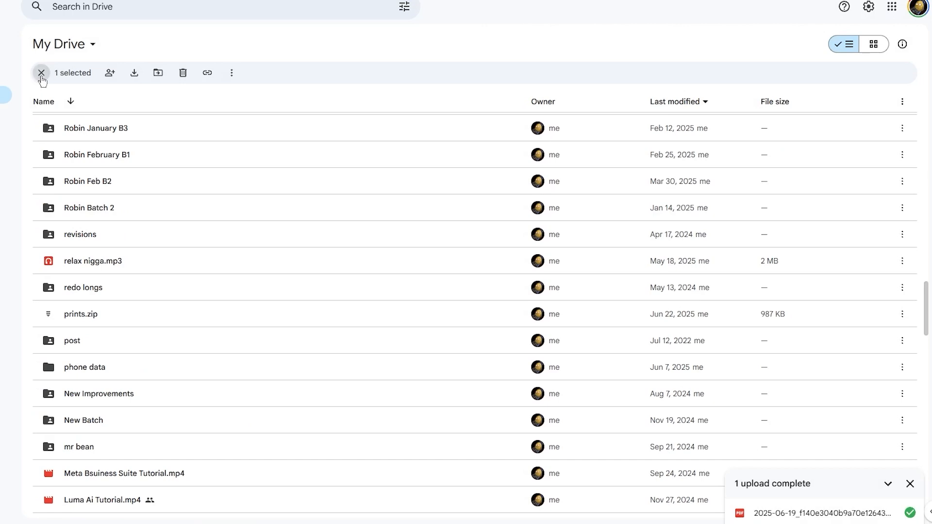
pyautogui.scroll(10, 131, 195)
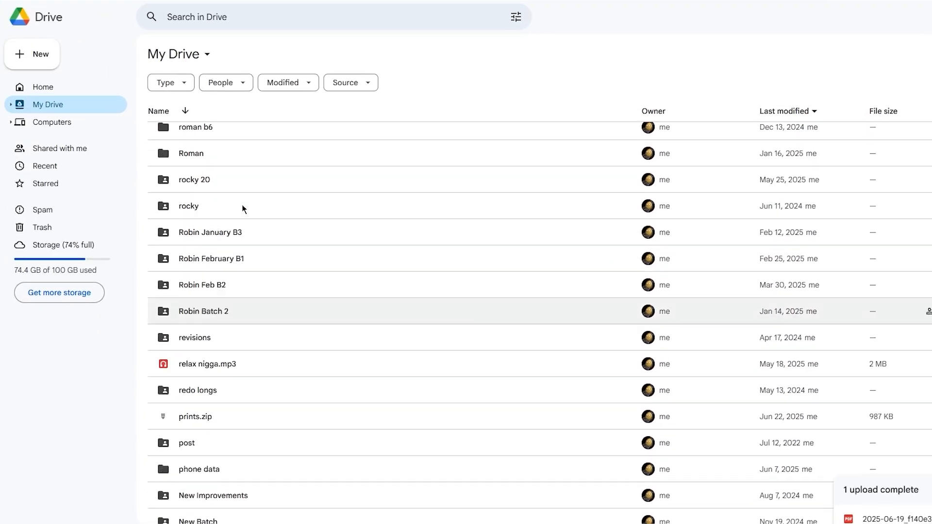
pyautogui.scroll(10, 242, 204)
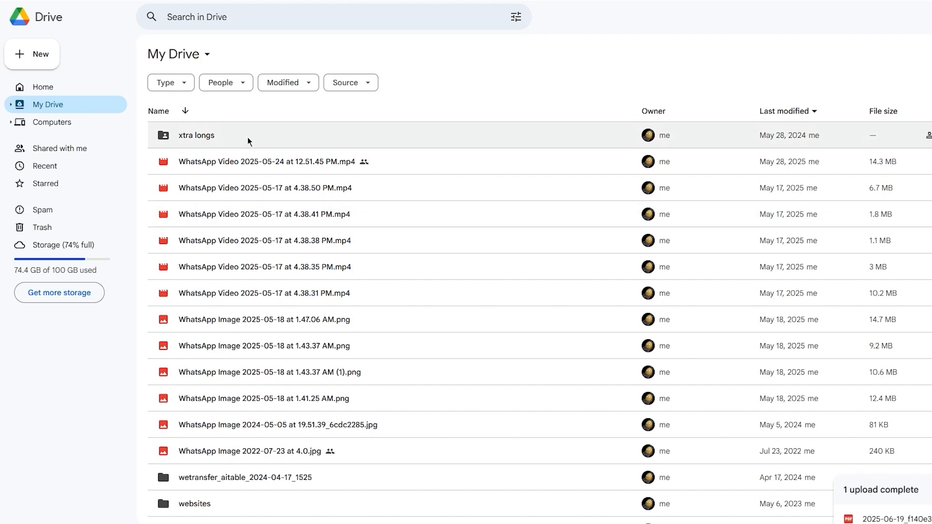
# - Try to upload the LA folder from Downloads to My Drive
pyautogui.click(49, 61)
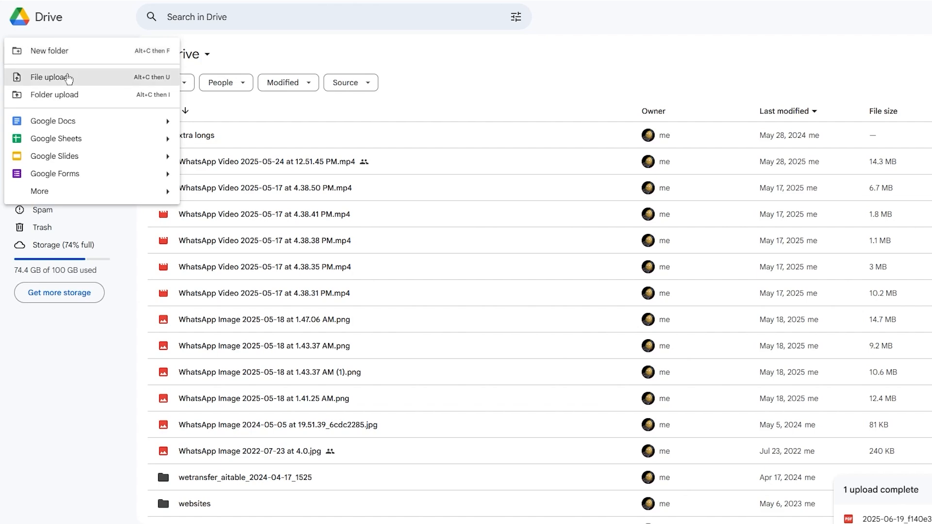
pyautogui.click(61, 94)
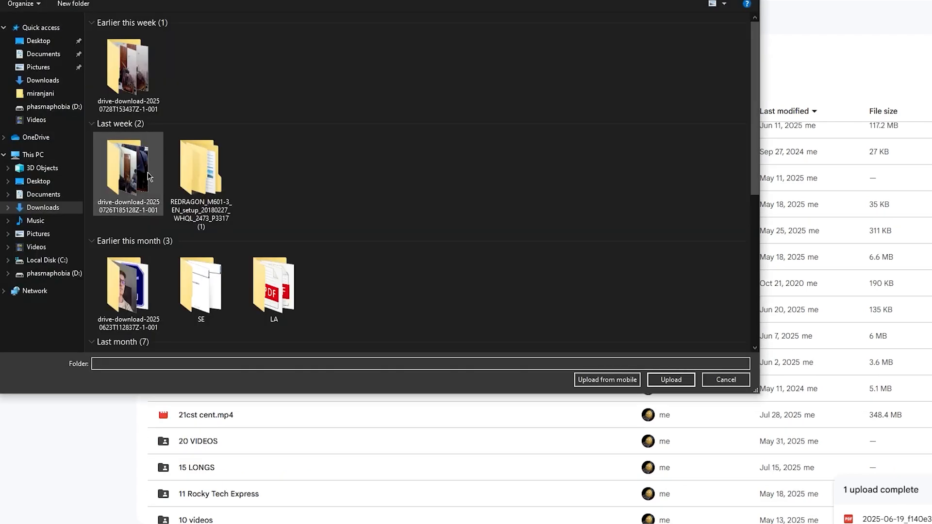
pyautogui.scroll(-5, 271, 214)
pyautogui.scroll(4, 273, 213)
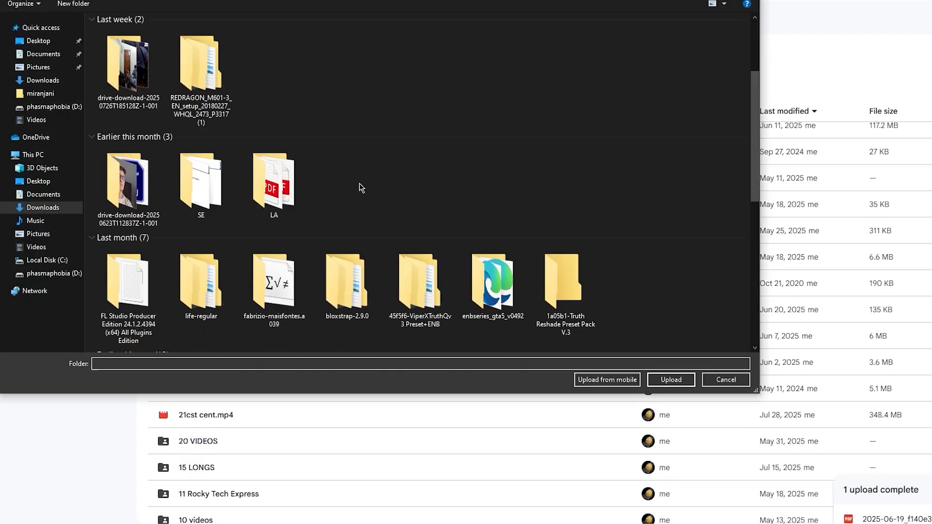
pyautogui.click(283, 187)
pyautogui.doubleClick(284, 189)
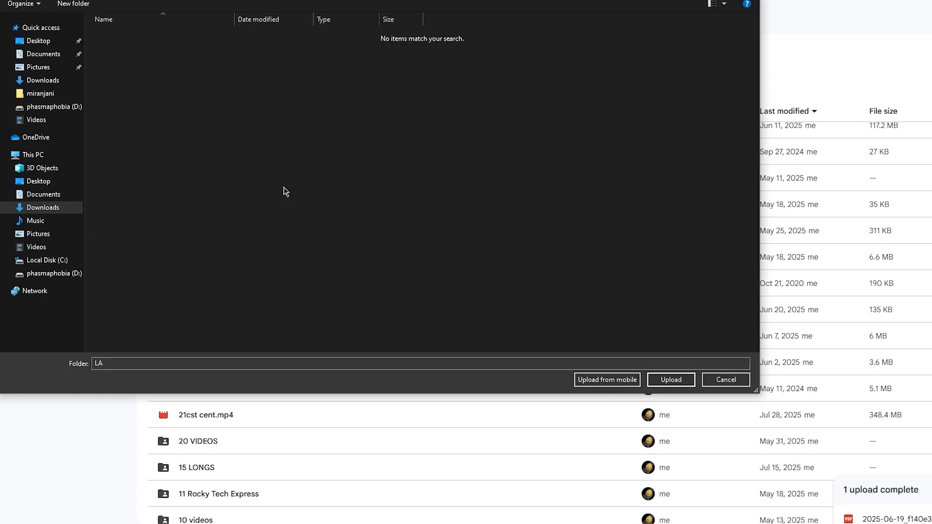
pyautogui.click(671, 379)
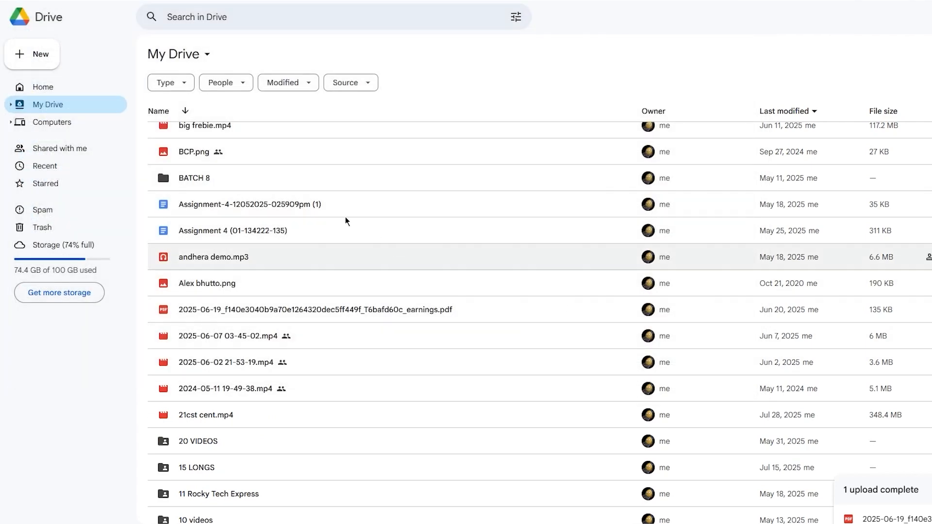
# - Compress the LA folder in Downloads into a zip archive from within the folder upload dialog
pyautogui.click(48, 66)
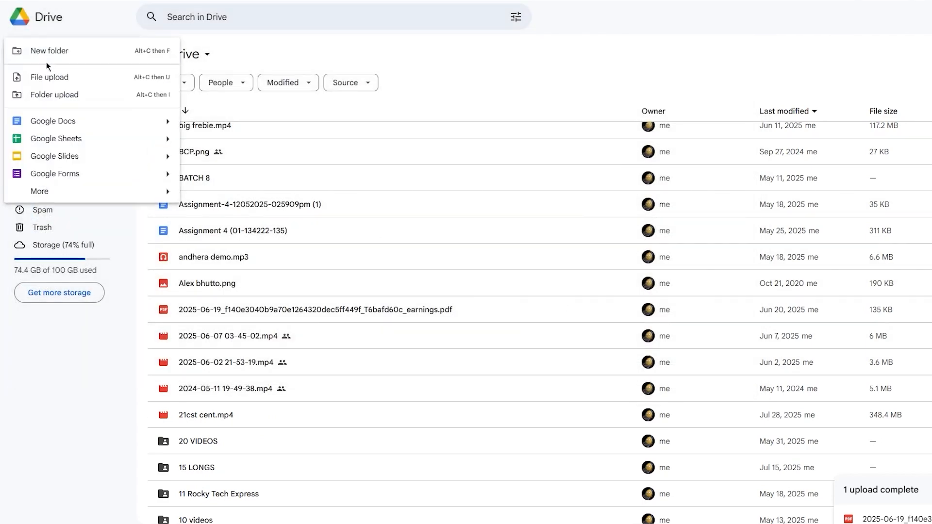
pyautogui.click(77, 97)
pyautogui.scroll(-8, 243, 192)
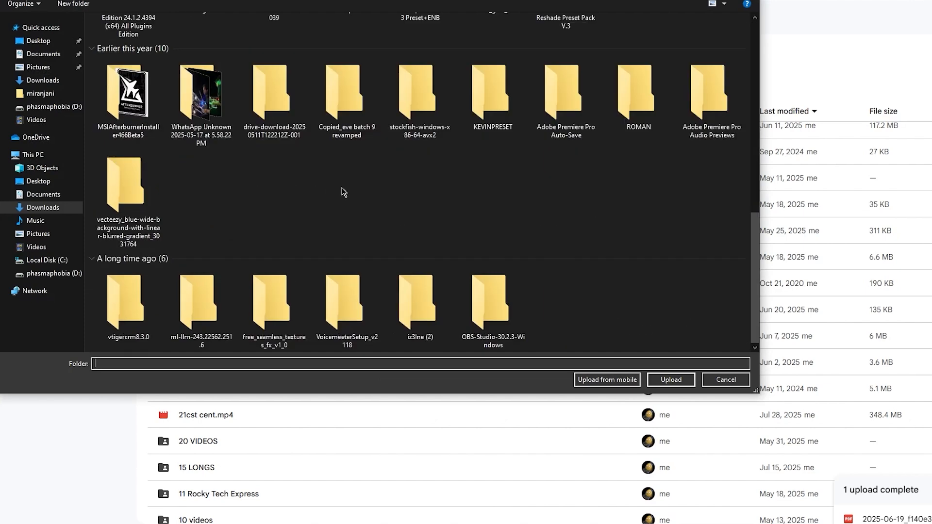
pyautogui.scroll(8, 324, 189)
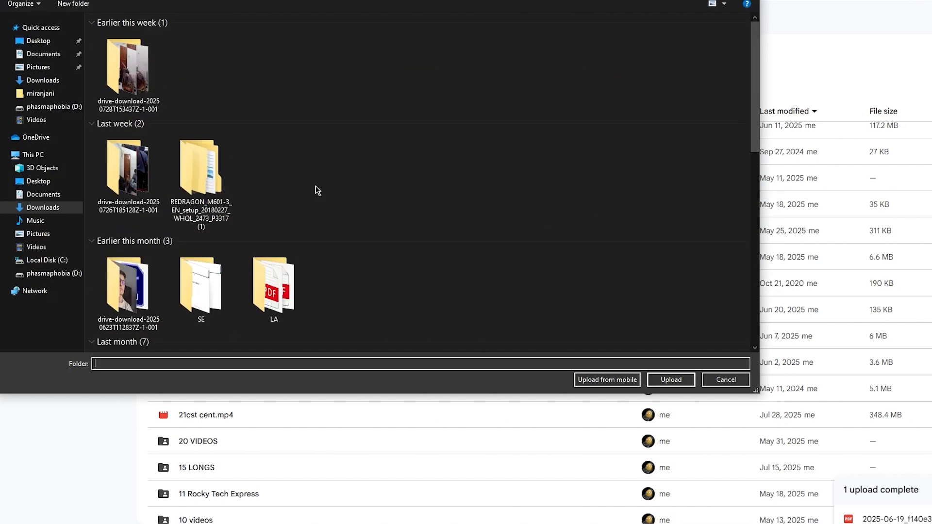
pyautogui.click(274, 287)
pyautogui.rightClick(274, 283)
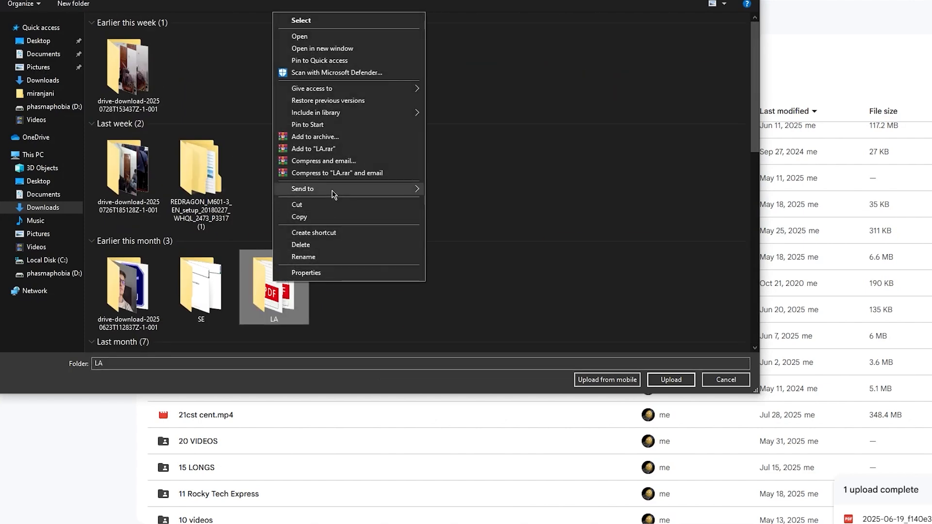
pyautogui.moveTo(333, 189)
pyautogui.click(458, 202)
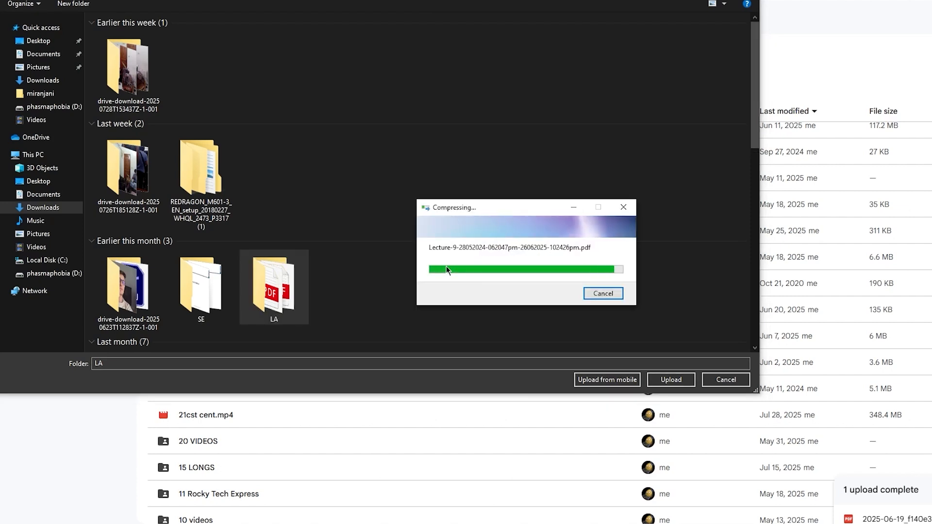
# - Refresh the Downloads listing in the upload dialog and look through it for the compressed LA archive
pyautogui.rightClick(377, 257)
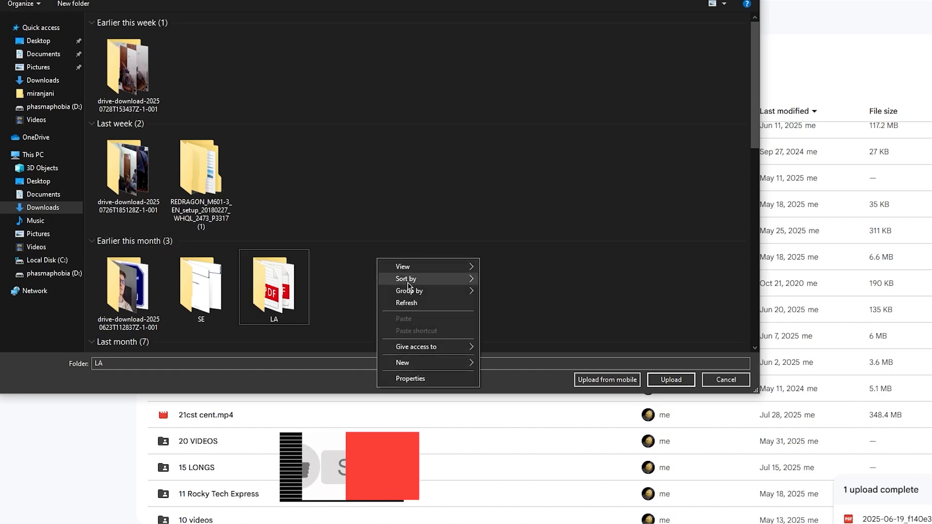
pyautogui.click(407, 305)
pyautogui.scroll(-8, 383, 279)
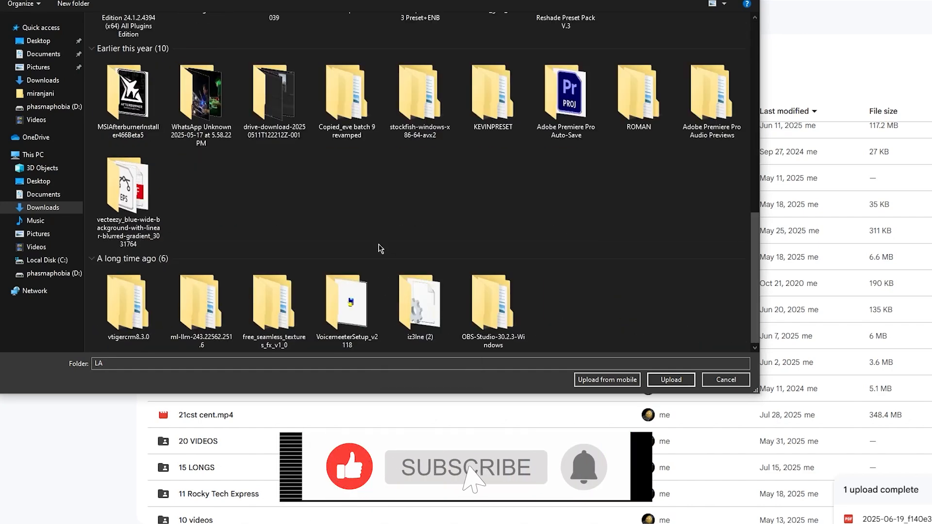
pyautogui.scroll(5, 380, 248)
pyautogui.scroll(2, 380, 231)
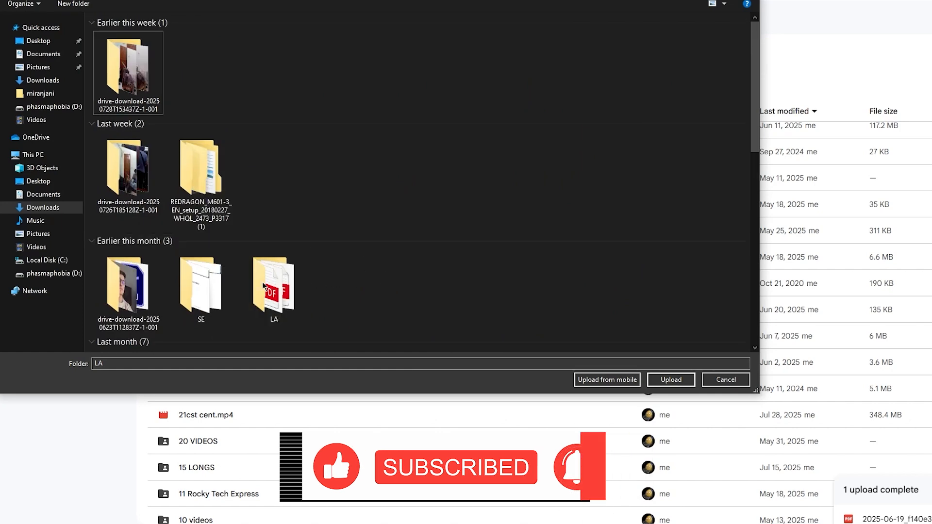
# - Upload the LA folder from Downloads to My Drive and cancel the upload while it is running
pyautogui.click(291, 285)
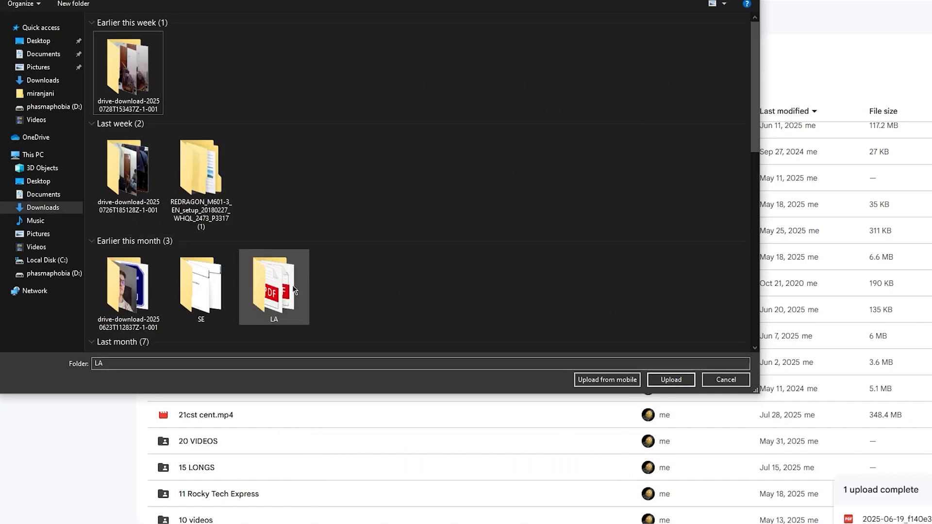
pyautogui.click(669, 378)
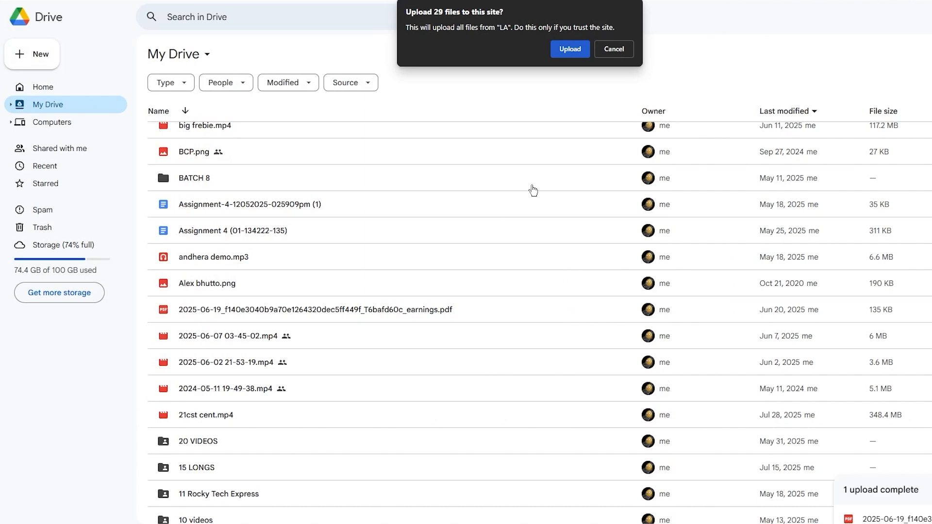
pyautogui.click(568, 49)
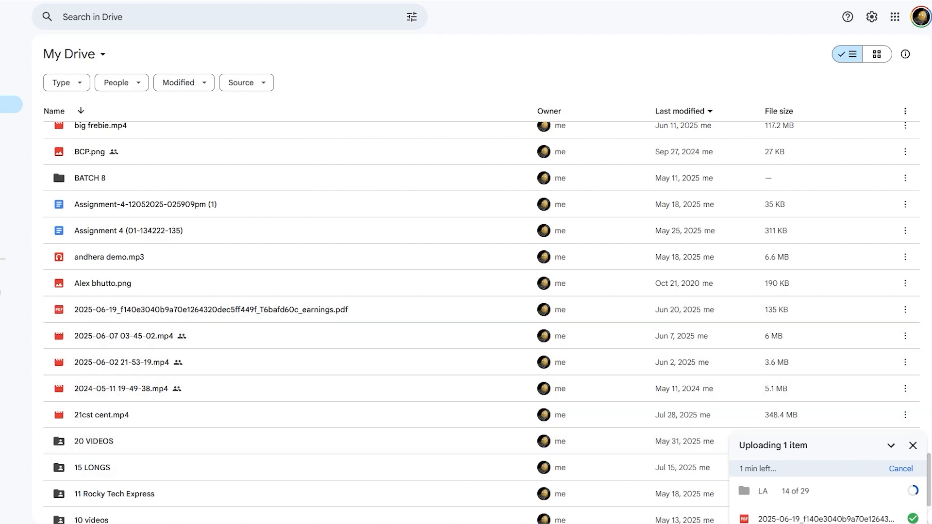
pyautogui.click(900, 469)
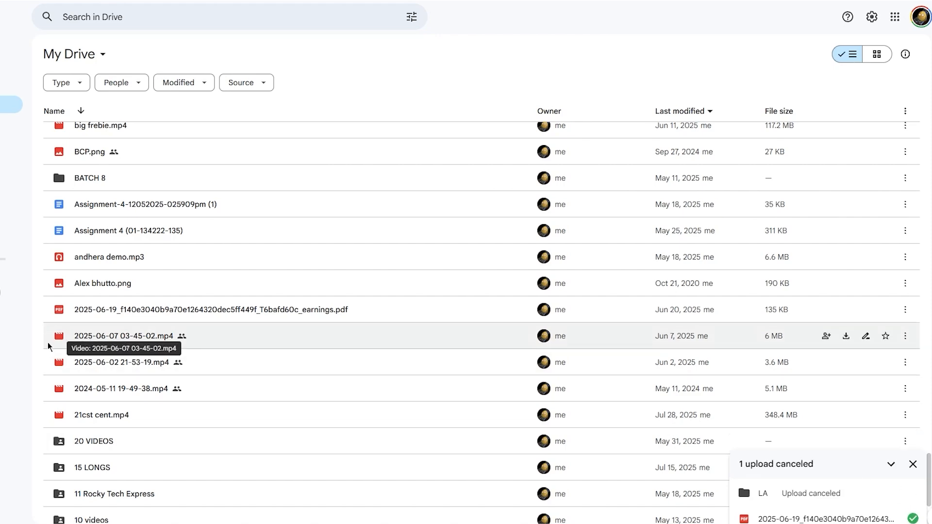
pyautogui.scroll(20, 207, 285)
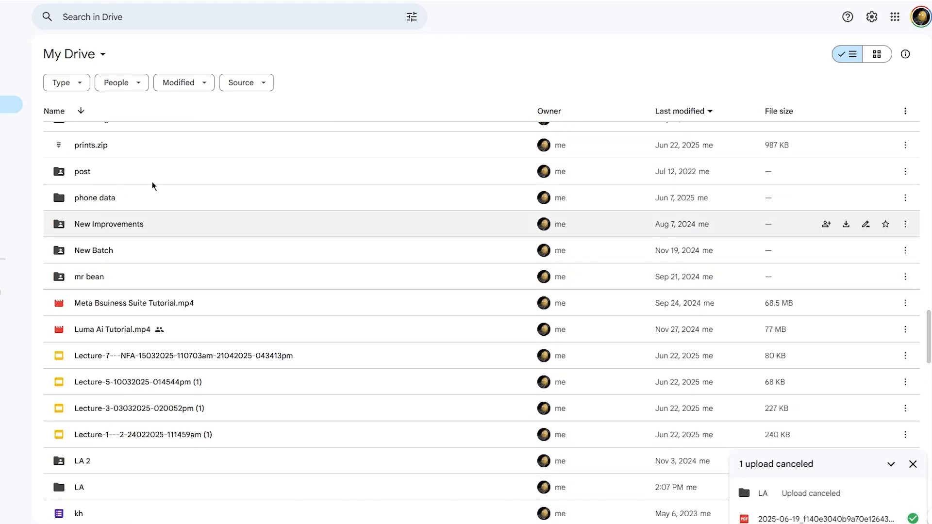
pyautogui.scroll(5, 127, 233)
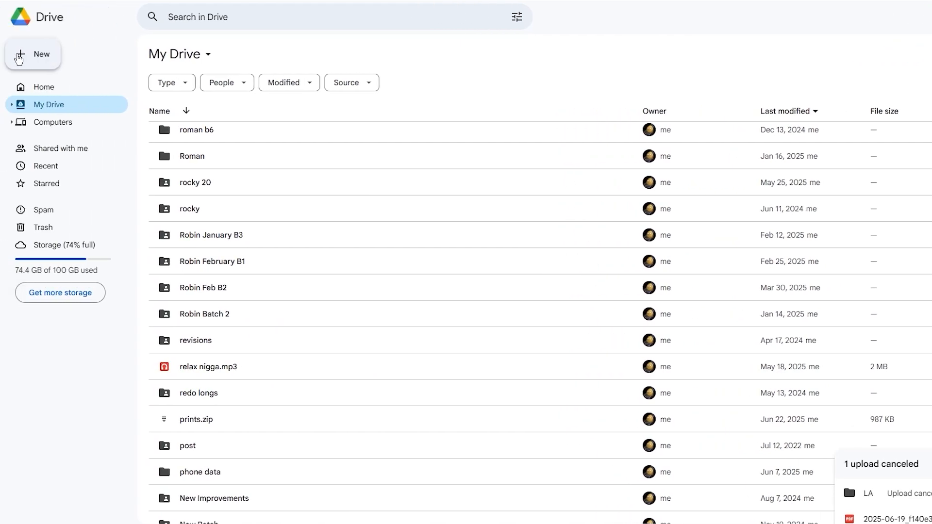
pyautogui.click(22, 59)
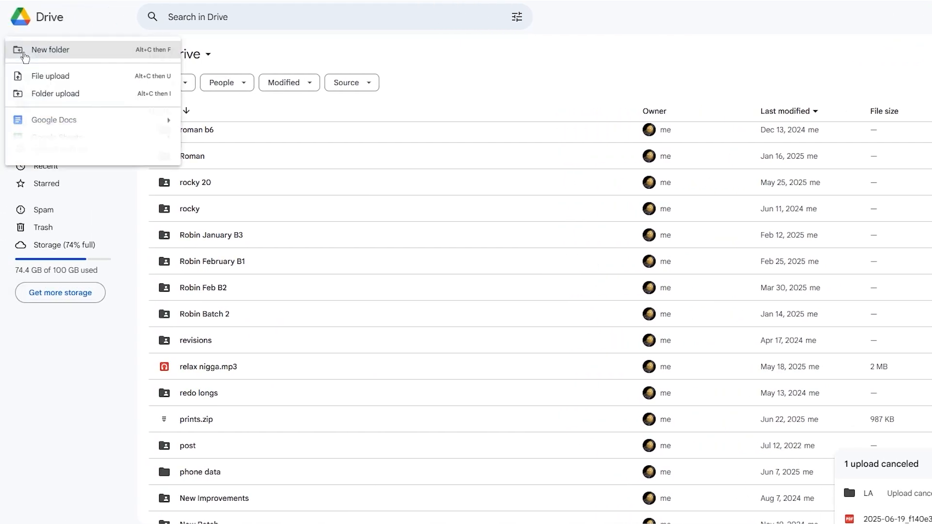
pyautogui.click(70, 31)
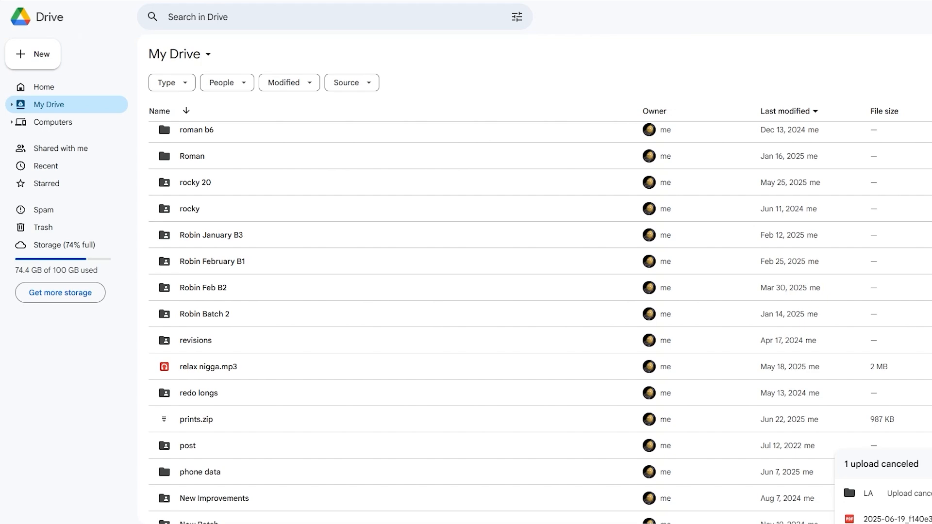
pyautogui.scroll(12, 358, 240)
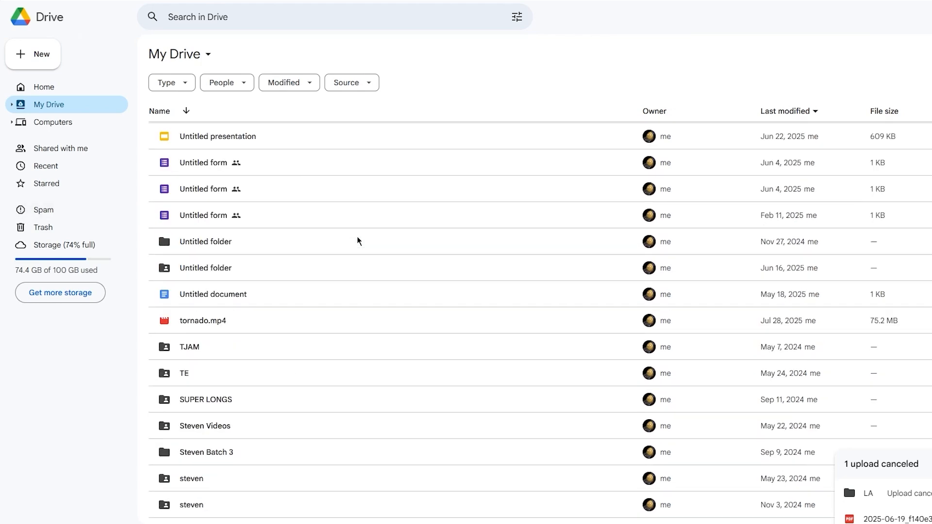
pyautogui.scroll(10, 358, 240)
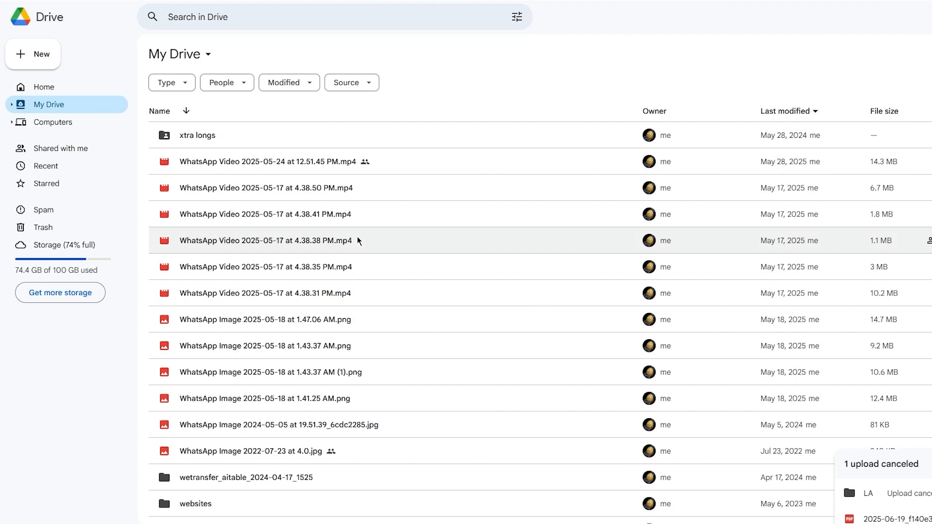
# - Create a new folder named Projects in My Drive and open it
pyautogui.click(43, 52)
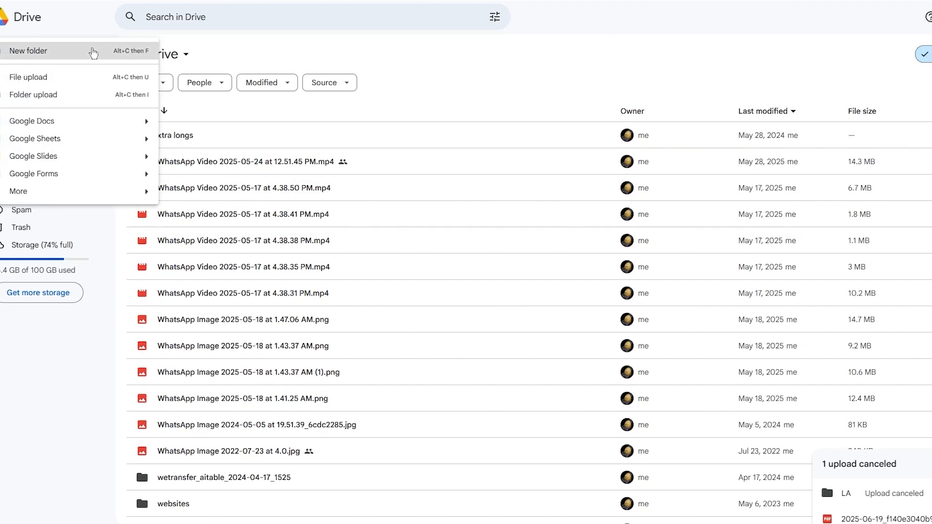
pyautogui.click(115, 51)
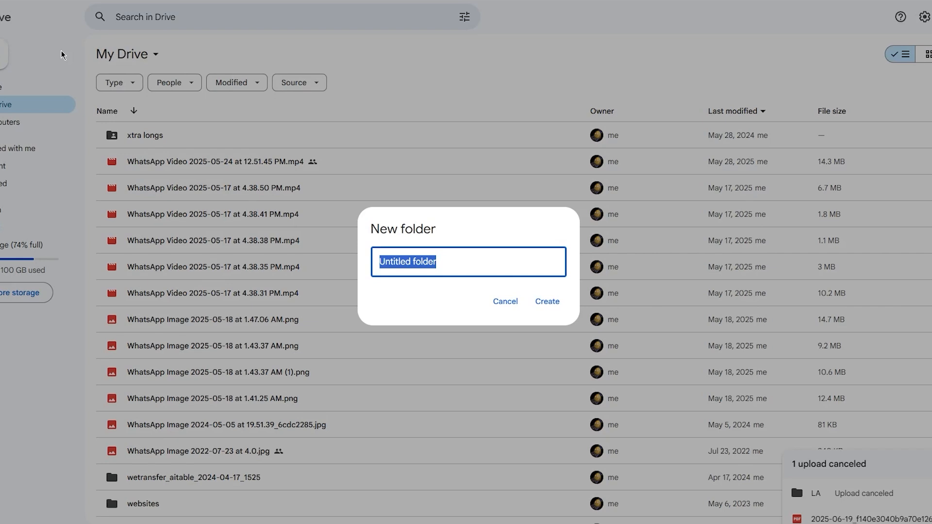
pyautogui.write('Pr')
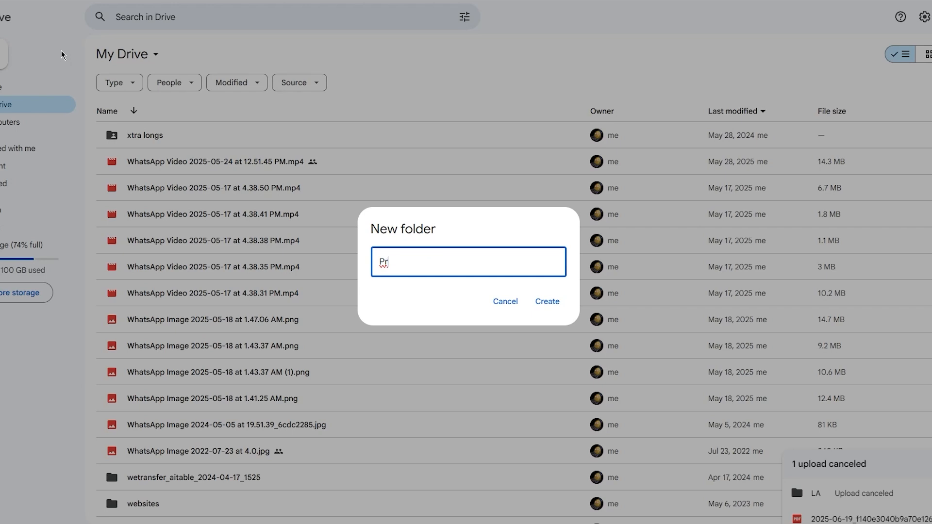
pyautogui.write('ojects')
pyautogui.click(547, 301)
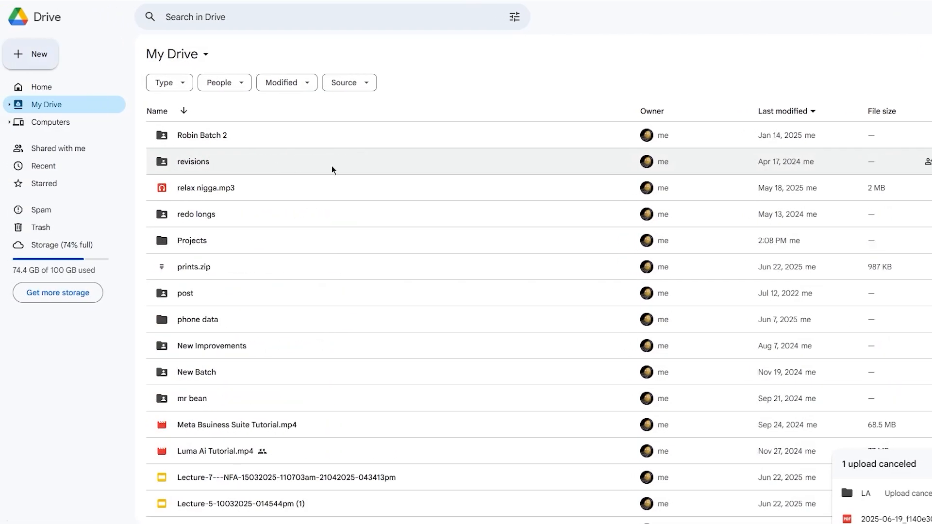
pyautogui.doubleClick(275, 241)
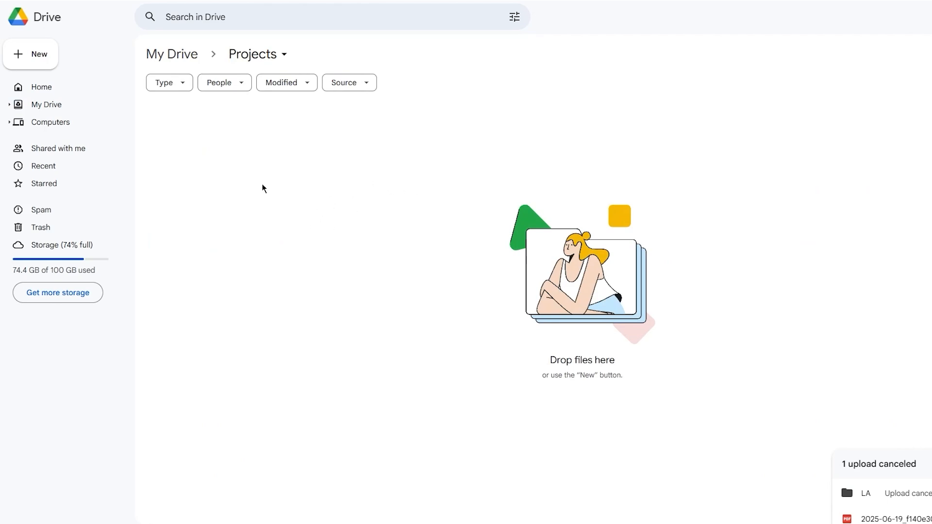
# - Move the 11 WhatsApp files in My Drive, from the 4.38.50 PM video through the 2022-07-23 image, into the Projects folder
pyautogui.click(46, 105)
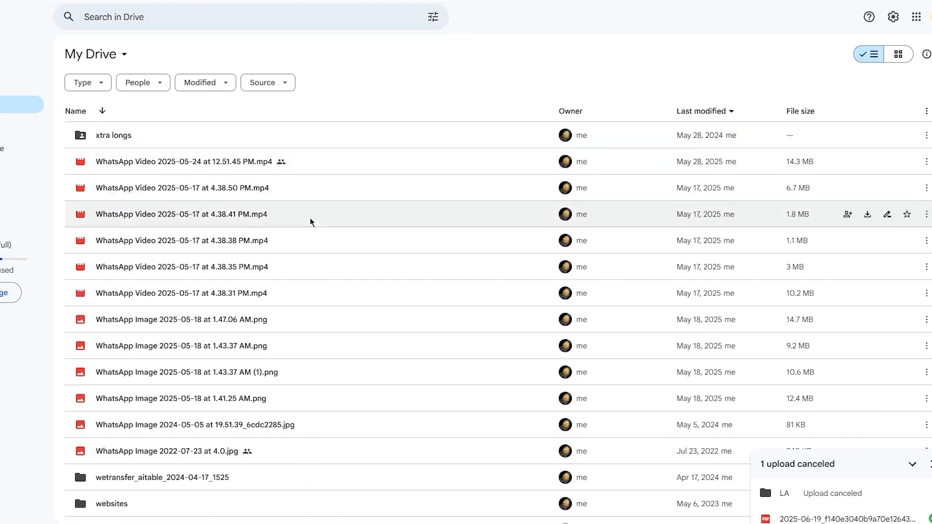
pyautogui.scroll(-4, 379, 228)
pyautogui.scroll(2, 381, 233)
pyautogui.scroll(2, 276, 233)
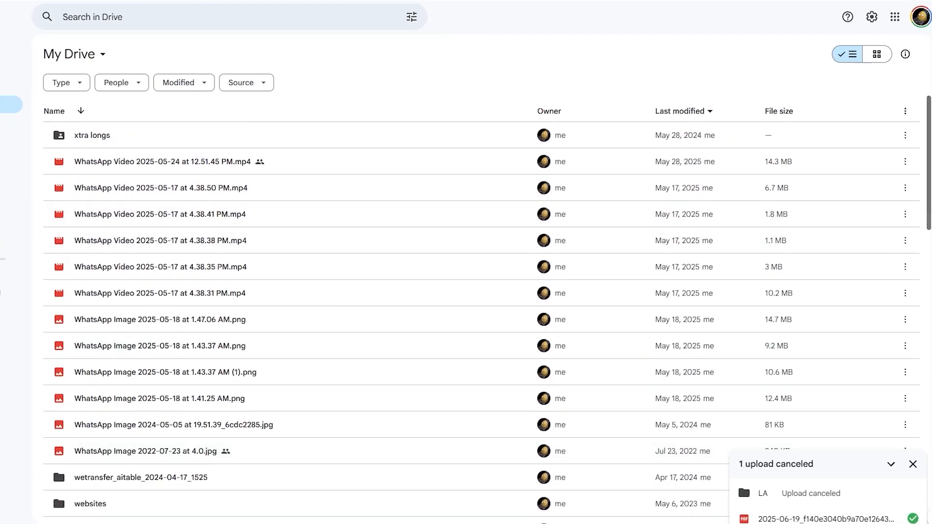
pyautogui.moveTo(922, 204); pyautogui.dragTo(320, 450)
pyautogui.rightClick(218, 237)
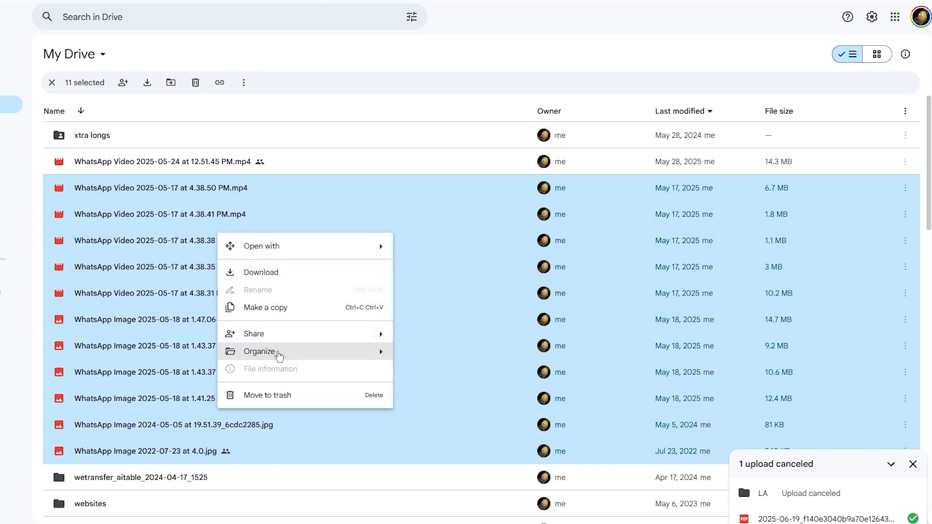
pyautogui.moveTo(277, 353)
pyautogui.click(412, 355)
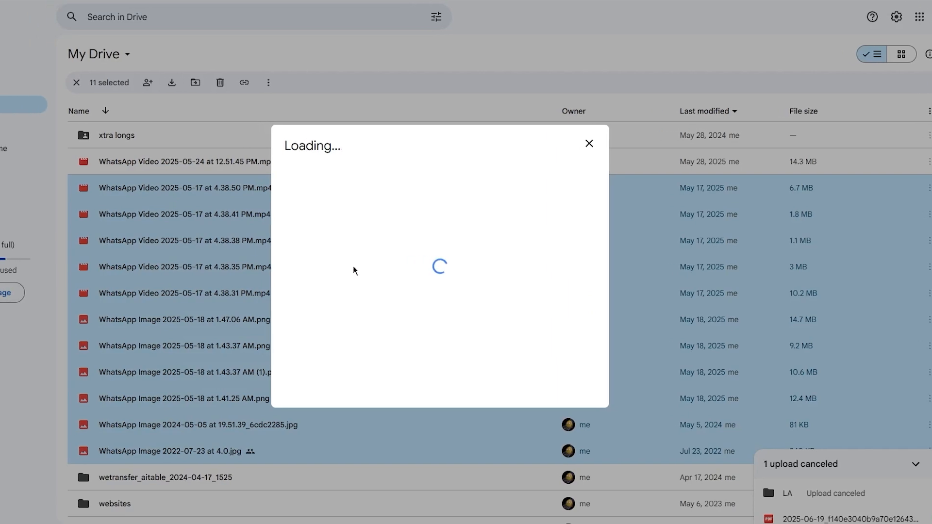
pyautogui.moveTo(383, 224)
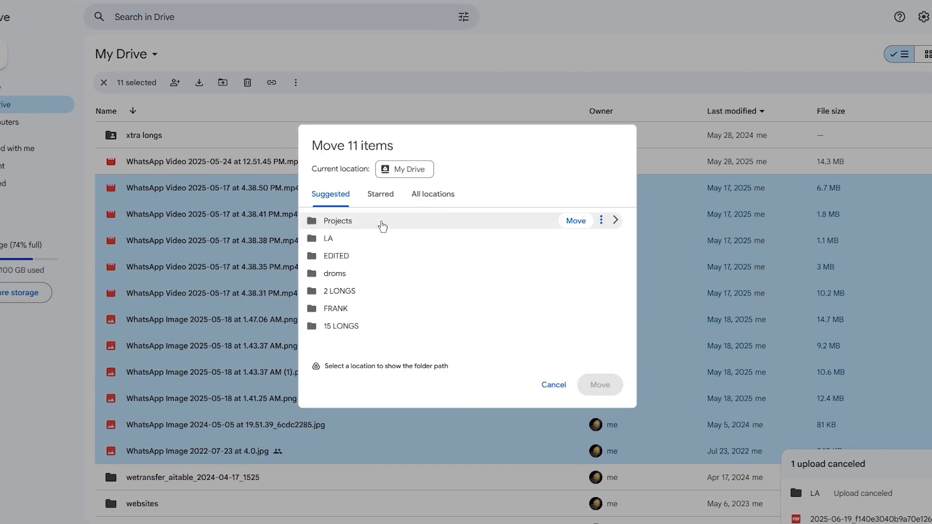
pyautogui.click(575, 221)
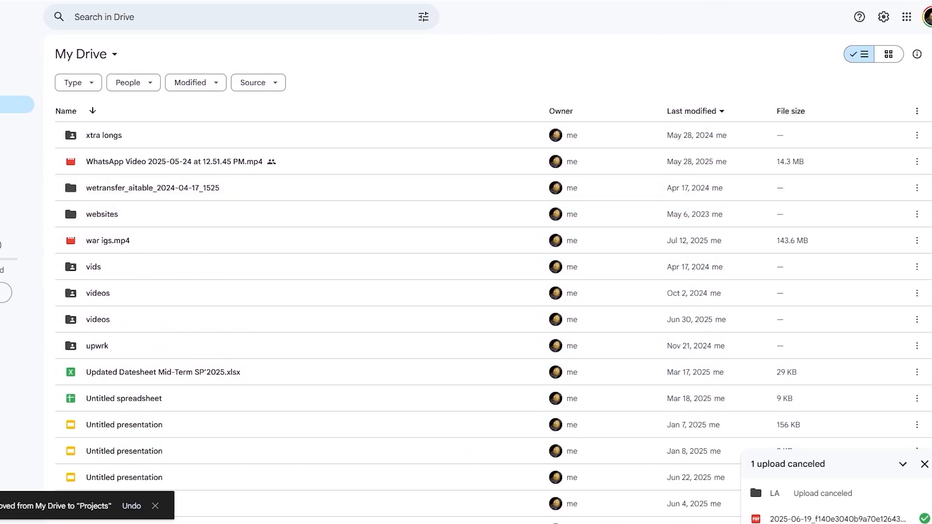
# - Set the folder color of the samples folder in My Drive to dark green and clear the selection
pyautogui.scroll(-15, 282, 212)
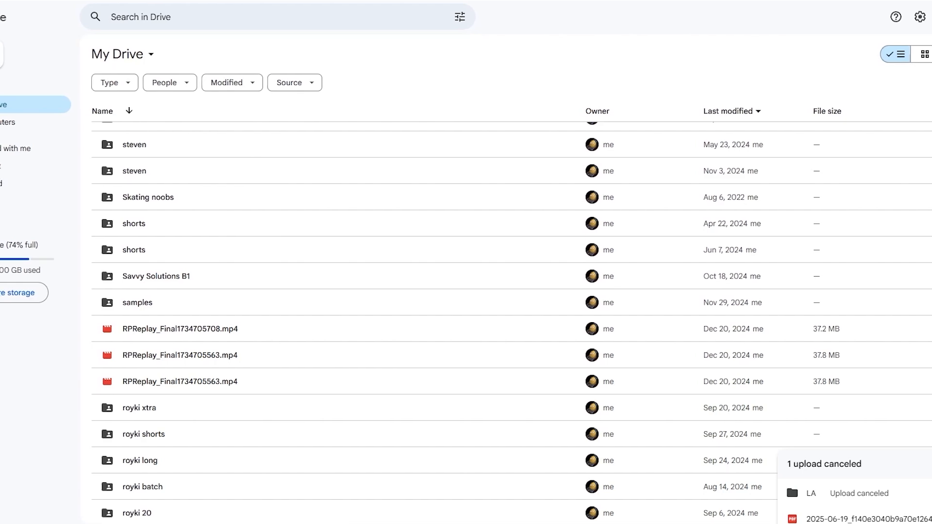
pyautogui.rightClick(232, 295)
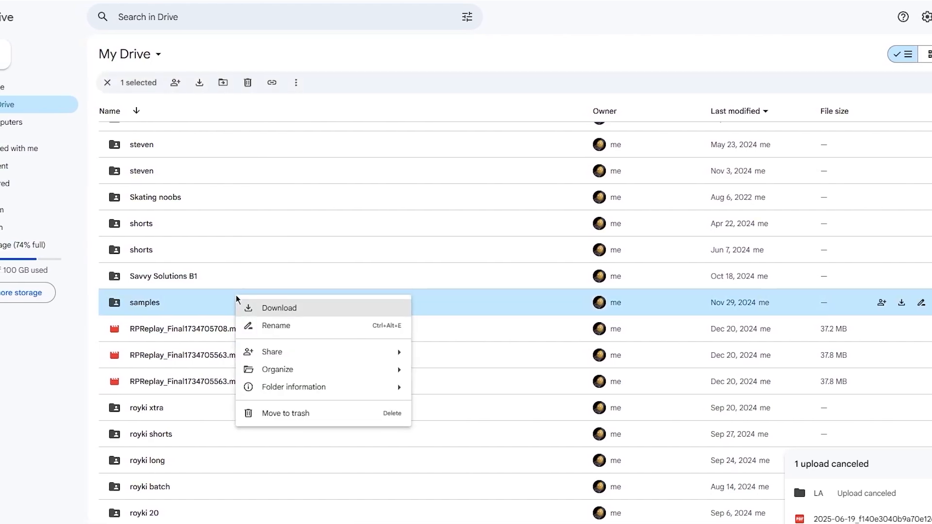
pyautogui.moveTo(339, 371)
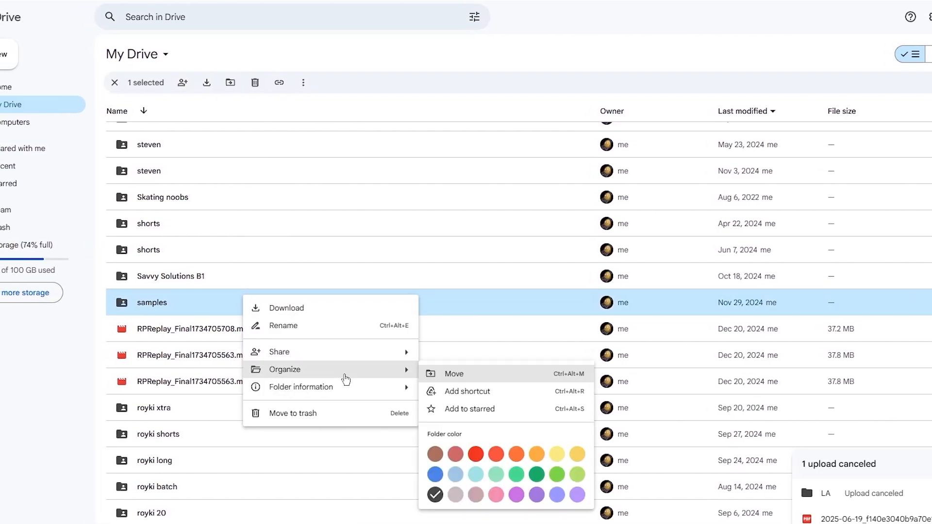
pyautogui.click(548, 473)
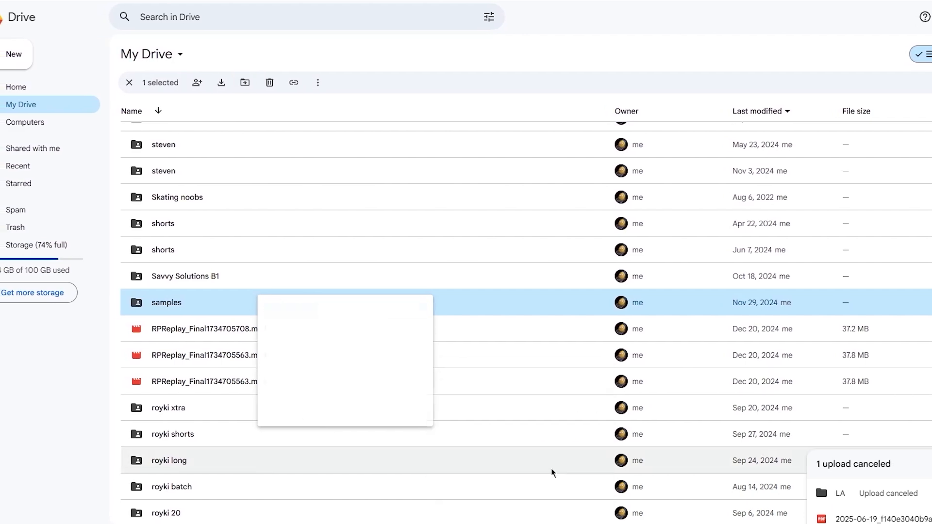
pyautogui.click(84, 345)
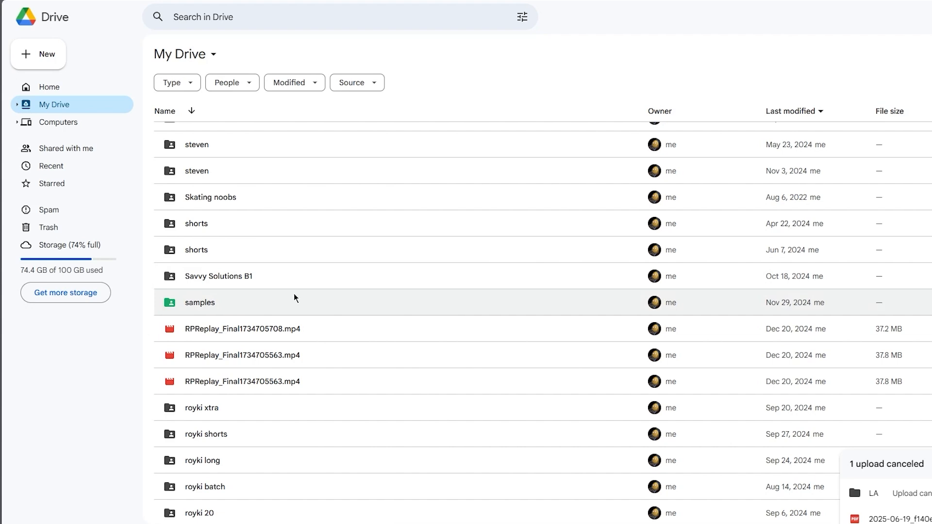
# - Open the sharing options of the samples folder and copy its link, without adding any people
pyautogui.rightClick(248, 302)
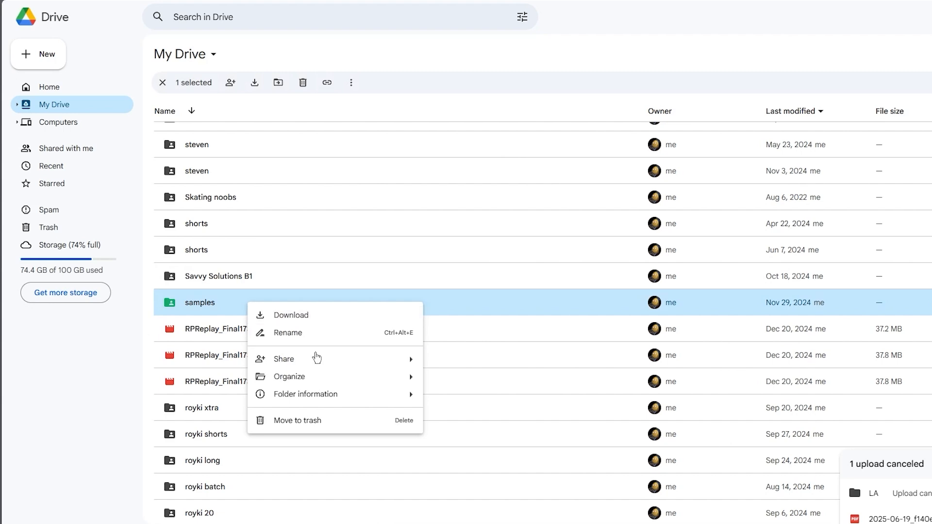
pyautogui.moveTo(316, 362)
pyautogui.click(453, 363)
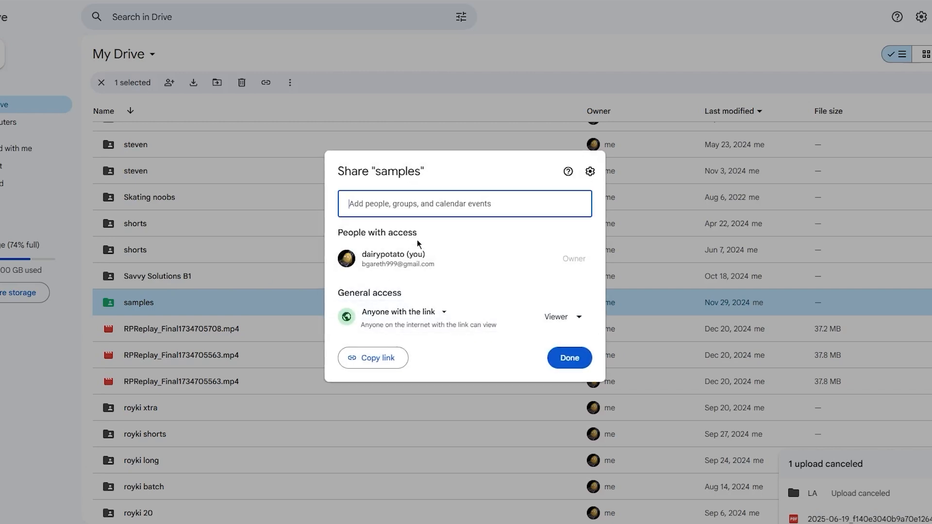
pyautogui.moveTo(427, 174); pyautogui.dragTo(352, 173)
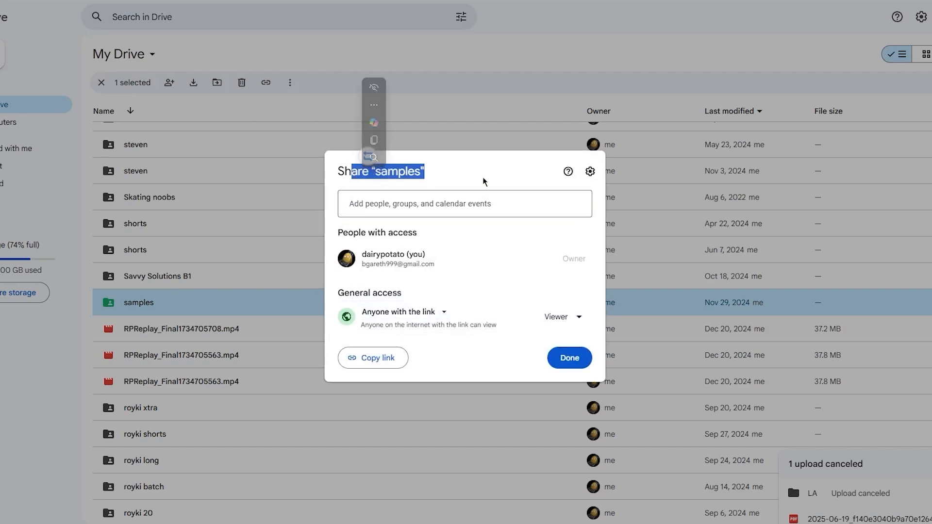
pyautogui.click(484, 180)
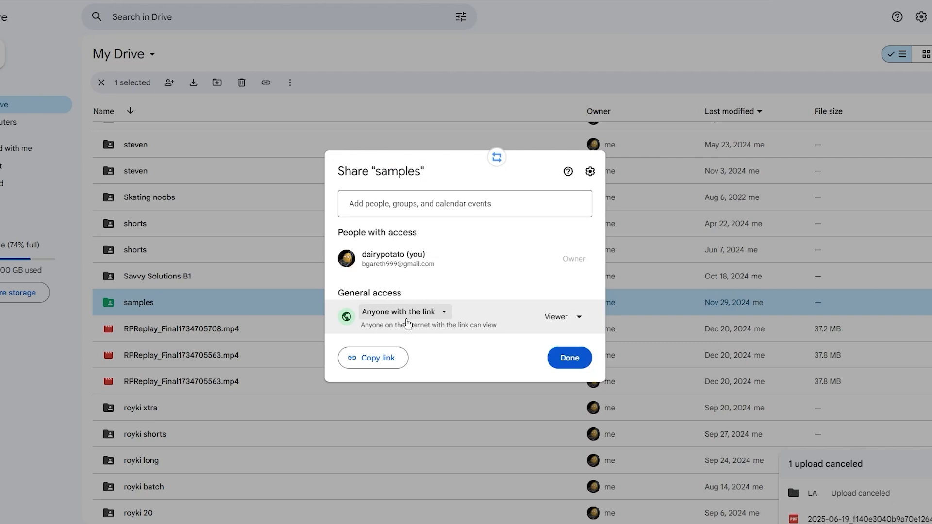
pyautogui.click(376, 358)
pyautogui.click(410, 203)
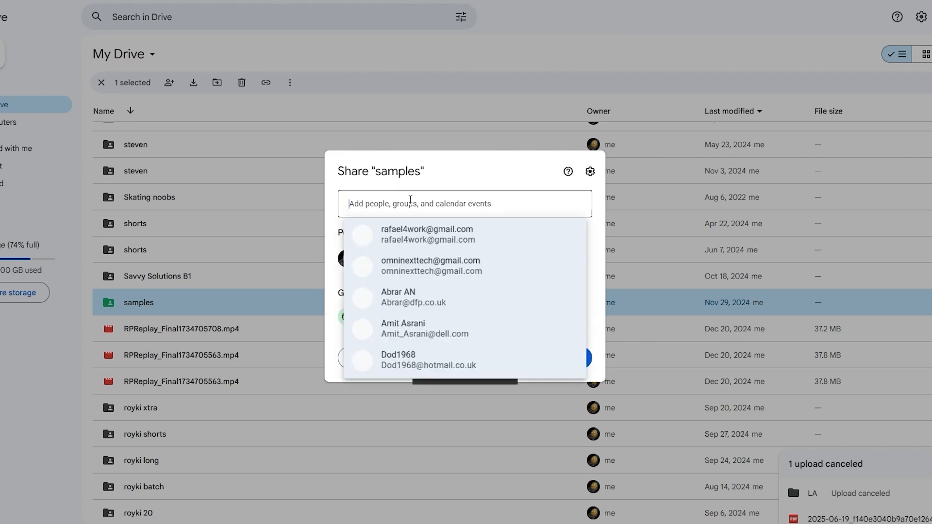
pyautogui.click(475, 178)
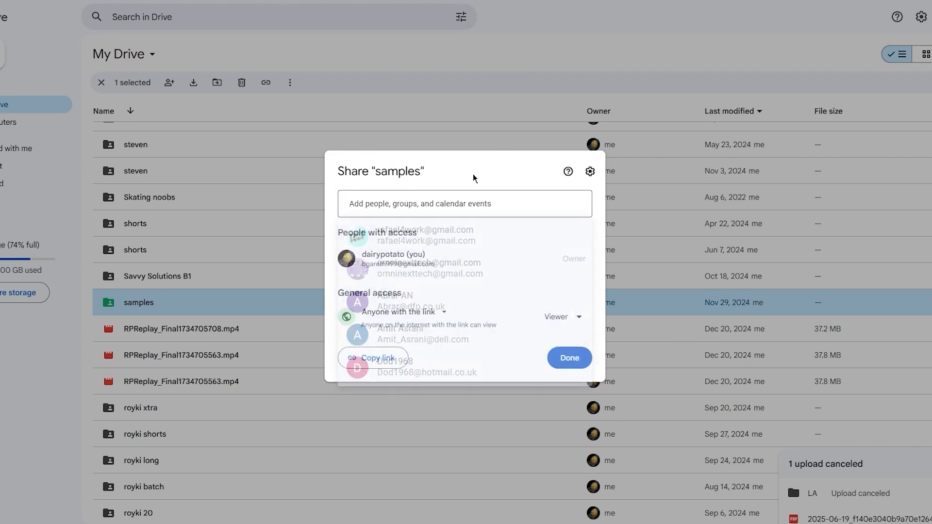
# - Choose Anyone with the link as the general access for the samples folder and copy the share link again
pyautogui.click(408, 312)
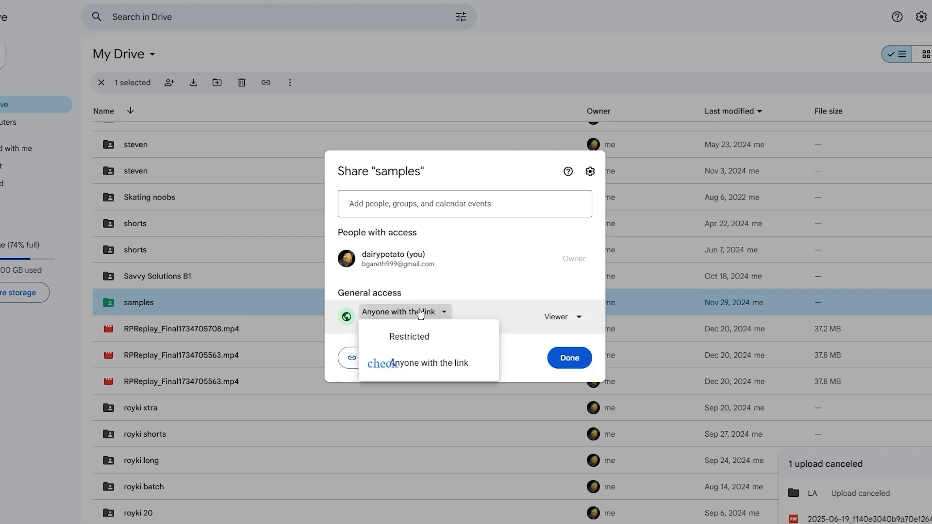
pyautogui.click(418, 367)
pyautogui.click(373, 357)
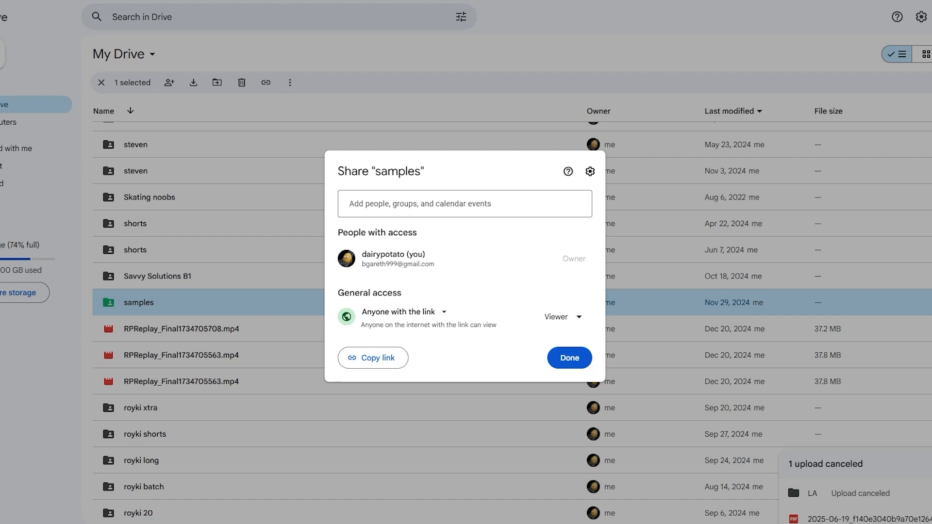
# - View the access settings of the samples folder's sharing, close them, and go to the Drive home page
pyautogui.click(589, 171)
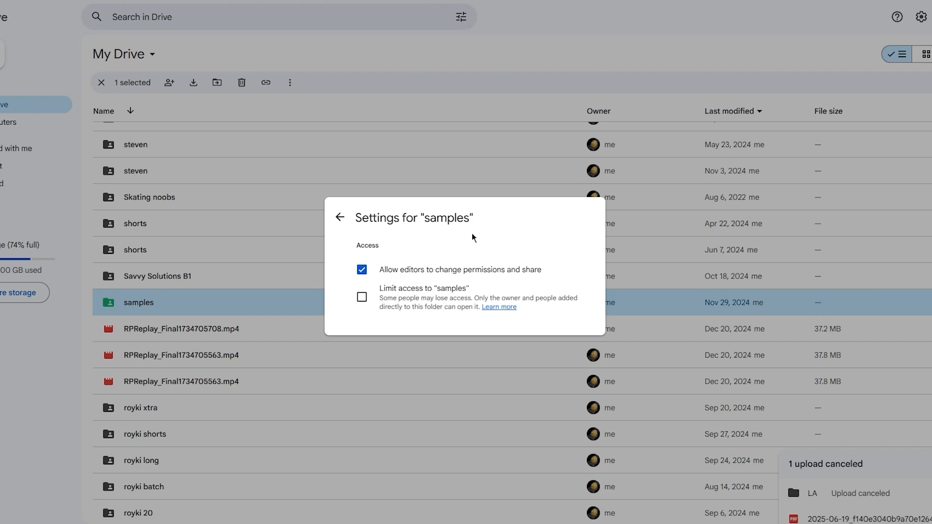
pyautogui.click(551, 136)
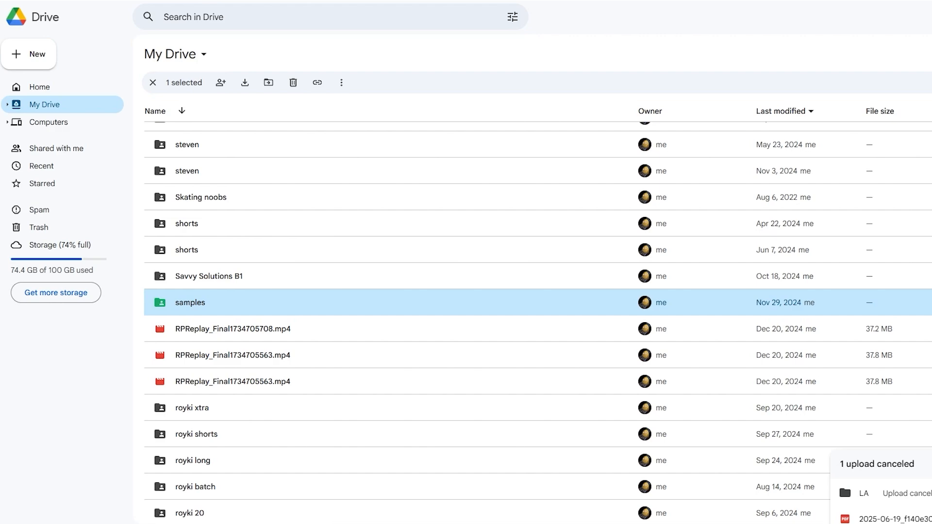
pyautogui.scroll(15, 337, 224)
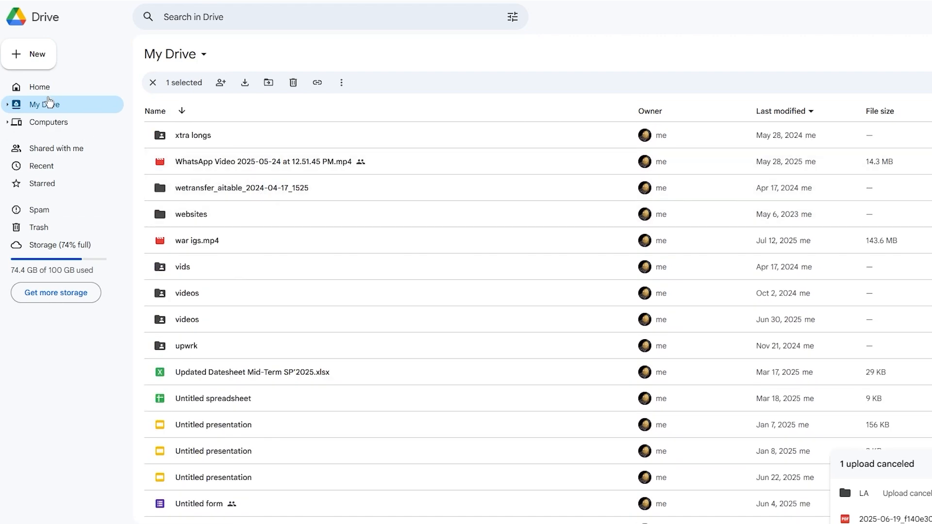
pyautogui.click(49, 91)
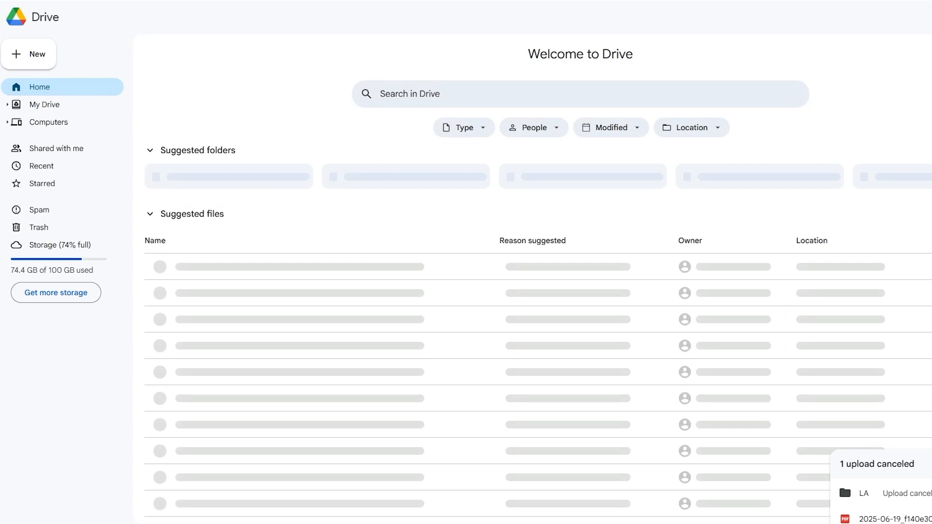